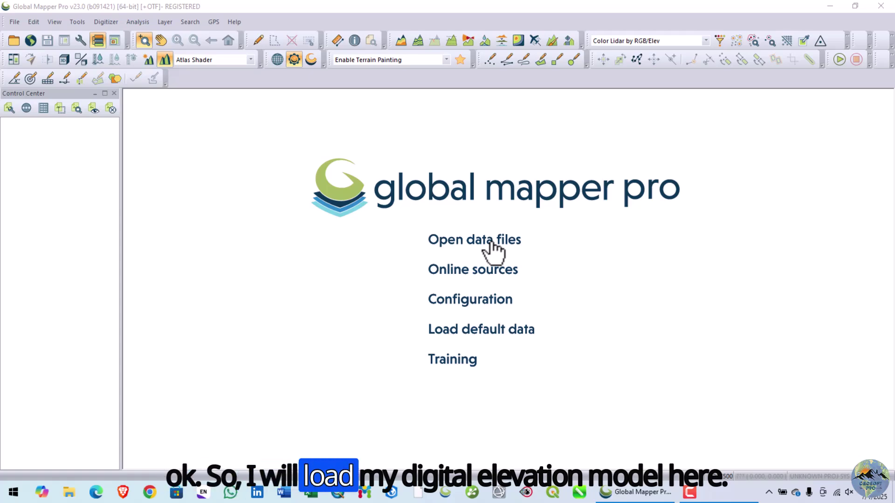
Load the elevation raster Dem_Khuzdar.tif from the Global Mapper Data folder
{"action": "left_click", "coordinate": [491, 249]}
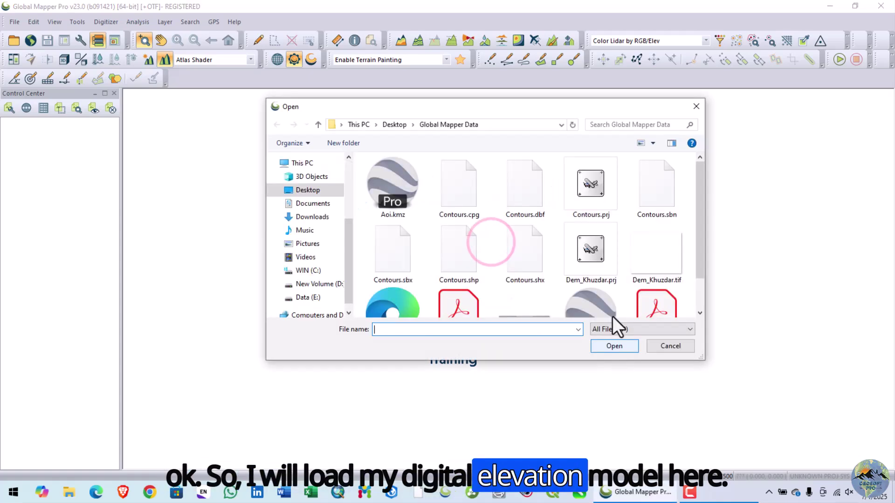
{"action": "left_click", "coordinate": [639, 262]}
{"action": "left_click", "coordinate": [603, 347]}
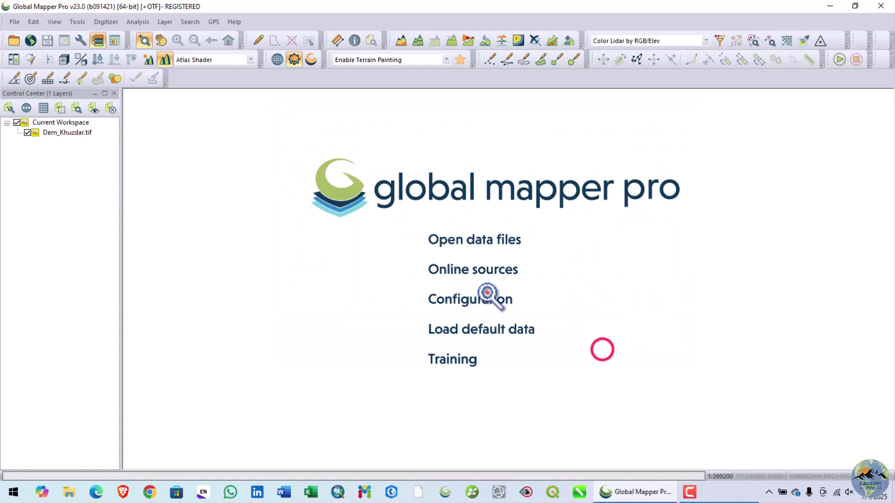
Examine the hill-shaded relief of the elevation model, both close up on the central ridges and in full extent
{"action": "scroll", "coordinate": [510, 275], "scroll_direction": "down", "scroll_amount": 1}
{"action": "scroll", "coordinate": [513, 279], "scroll_direction": "up", "scroll_amount": 1}
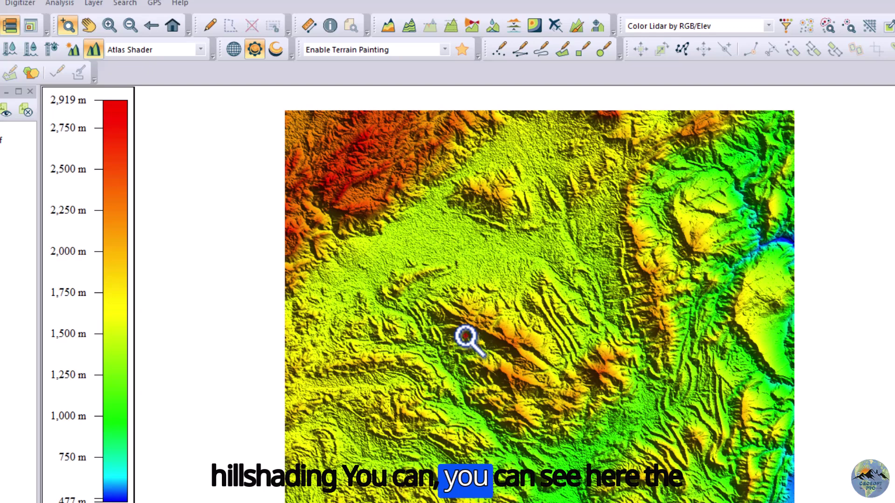
{"action": "scroll", "coordinate": [479, 334], "scroll_direction": "up", "scroll_amount": 1}
{"action": "scroll", "coordinate": [612, 322], "scroll_direction": "up", "scroll_amount": 1}
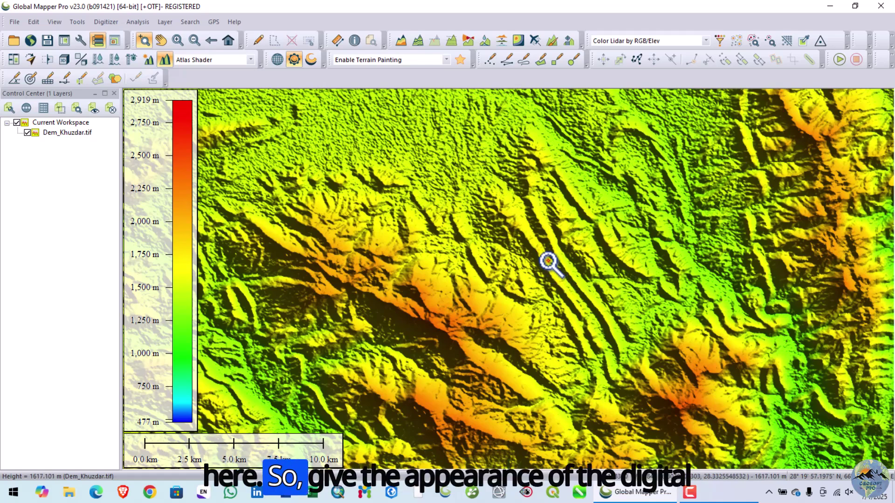
{"action": "scroll", "coordinate": [548, 262], "scroll_direction": "down", "scroll_amount": 1}
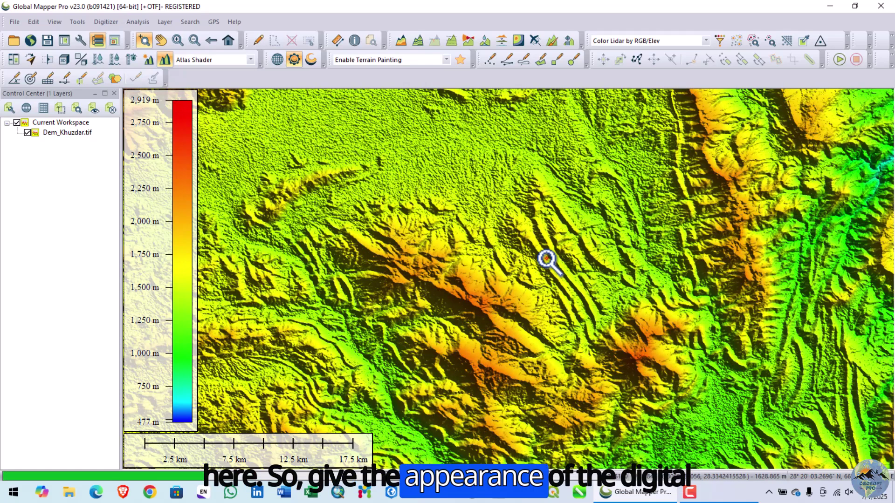
{"action": "scroll", "coordinate": [547, 262], "scroll_direction": "down", "scroll_amount": 1}
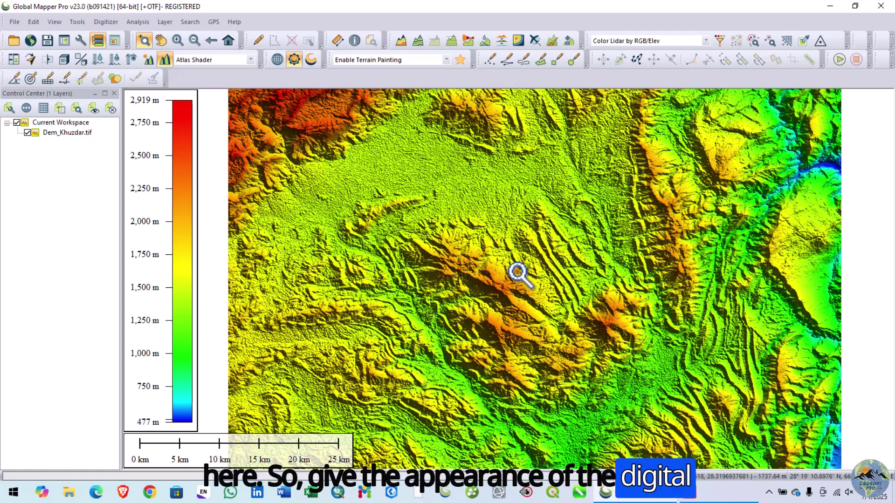
{"action": "scroll", "coordinate": [518, 272], "scroll_direction": "down", "scroll_amount": 1}
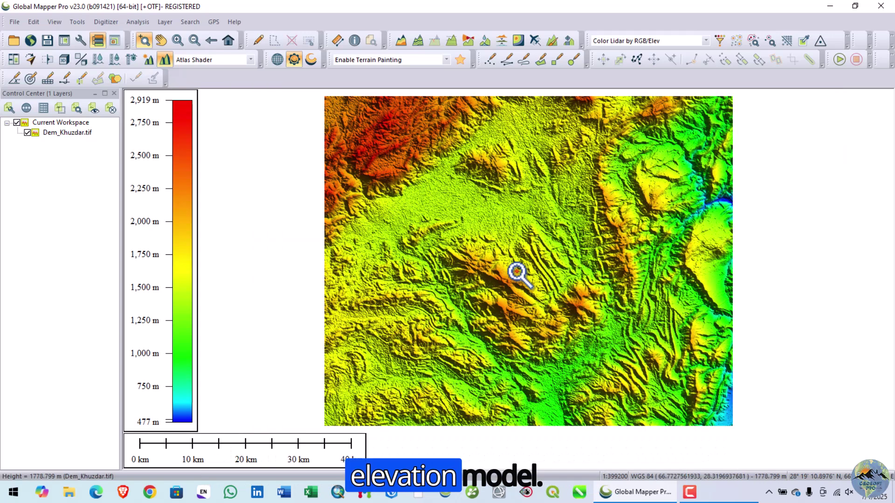
Turn hill shading off and back on to compare the terrain's appearance
{"action": "left_click", "coordinate": [166, 59]}
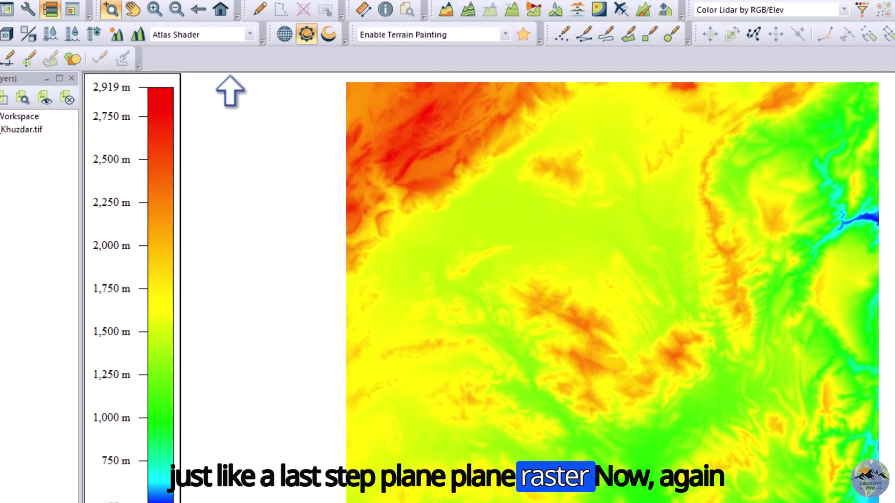
{"action": "left_click", "coordinate": [136, 38]}
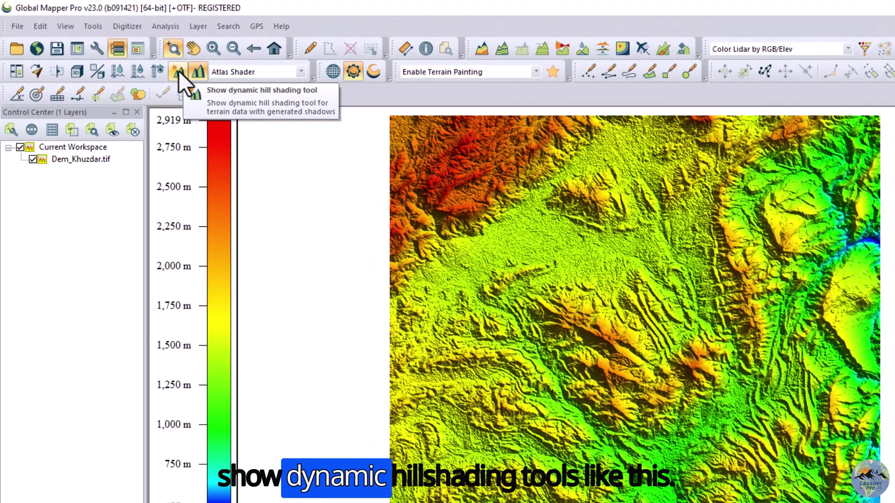
Open the dynamic hill shading settings and arrange the dialog beside the elevation model
{"action": "left_click", "coordinate": [178, 70]}
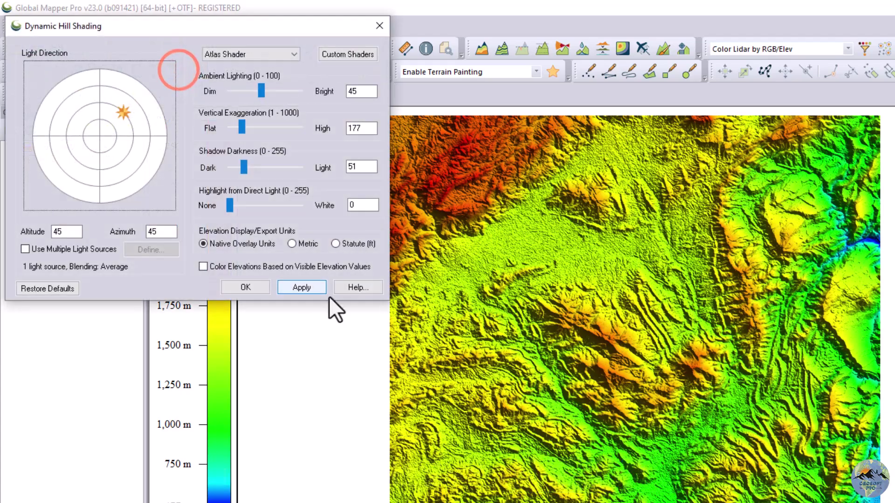
{"action": "scroll", "coordinate": [818, 379], "scroll_direction": "down", "scroll_amount": 2}
{"action": "scroll", "coordinate": [705, 358], "scroll_direction": "up", "scroll_amount": 2}
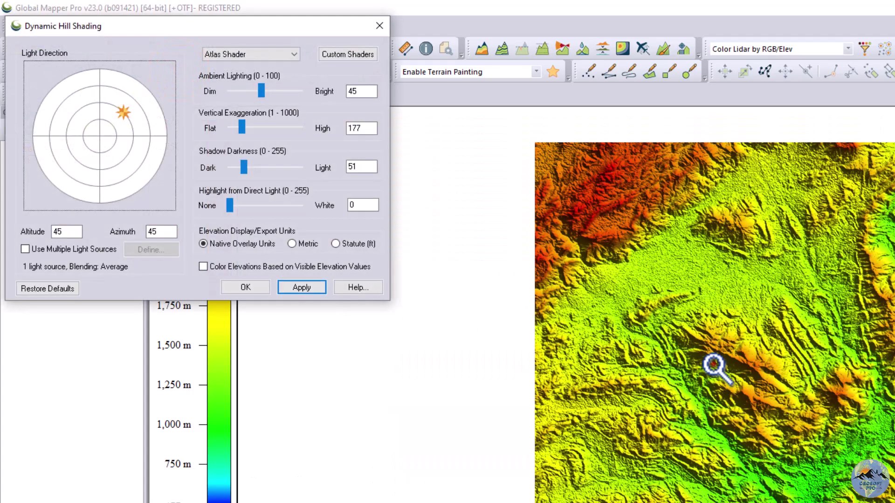
{"action": "left_click_drag", "start_coordinate": [220, 38], "coordinate": [346, 201]}
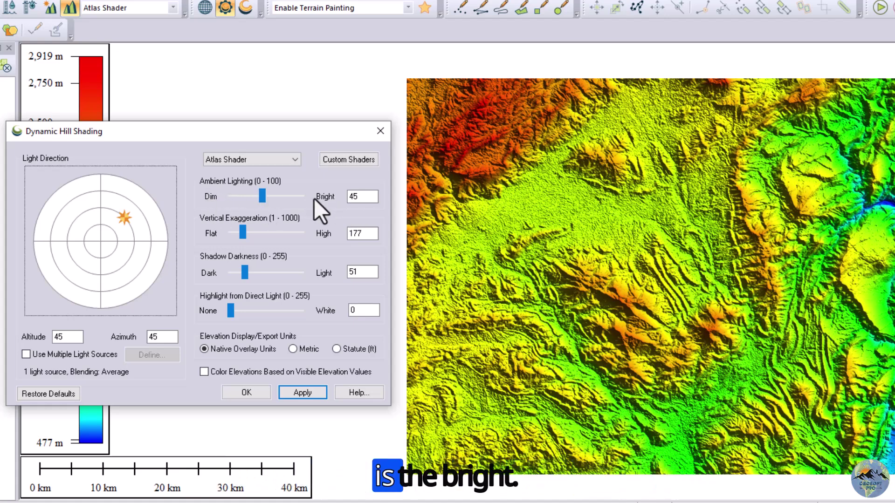
Try dimmer and brighter ambient lighting on the terrain, then set it to 38
{"action": "left_click_drag", "start_coordinate": [258, 200], "coordinate": [233, 200]}
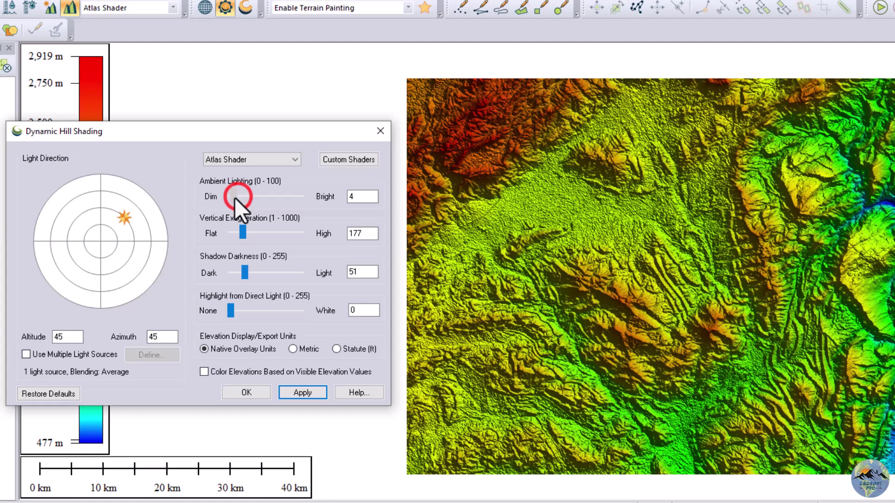
{"action": "left_click_drag", "start_coordinate": [234, 198], "coordinate": [281, 198]}
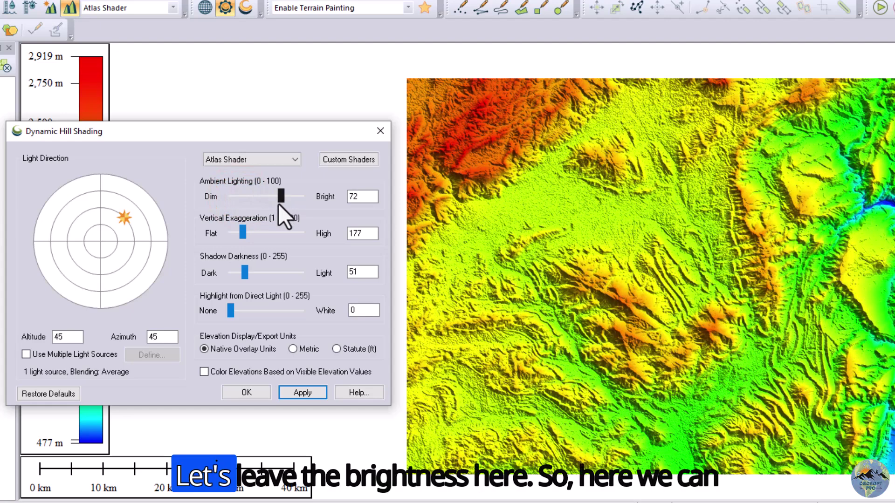
{"action": "left_click_drag", "start_coordinate": [279, 199], "coordinate": [260, 196]}
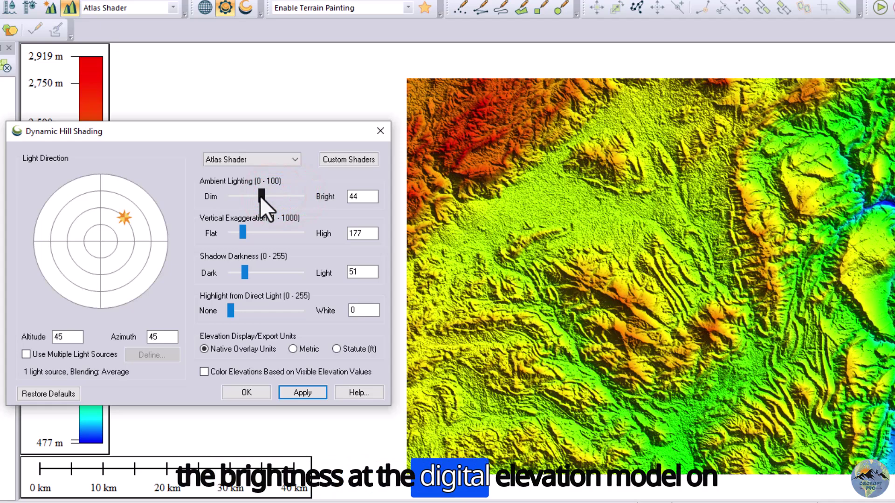
{"action": "mouse_move", "coordinate": [260, 197]}
{"action": "left_mouse_down"}
{"action": "mouse_move", "coordinate": [244, 199]}
{"action": "mouse_move", "coordinate": [267, 205]}
{"action": "left_mouse_up"}
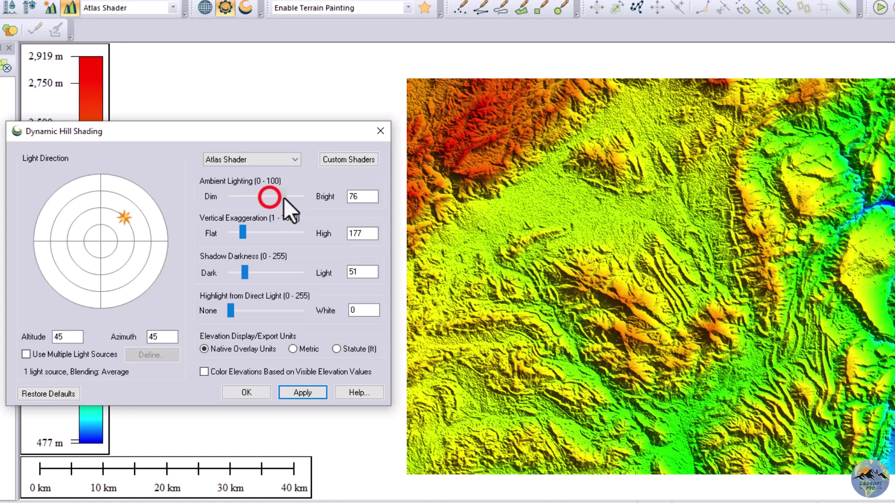
{"action": "mouse_move", "coordinate": [312, 197]}
{"action": "left_mouse_down"}
{"action": "mouse_move", "coordinate": [255, 198]}
{"action": "mouse_move", "coordinate": [236, 225]}
{"action": "left_mouse_up"}
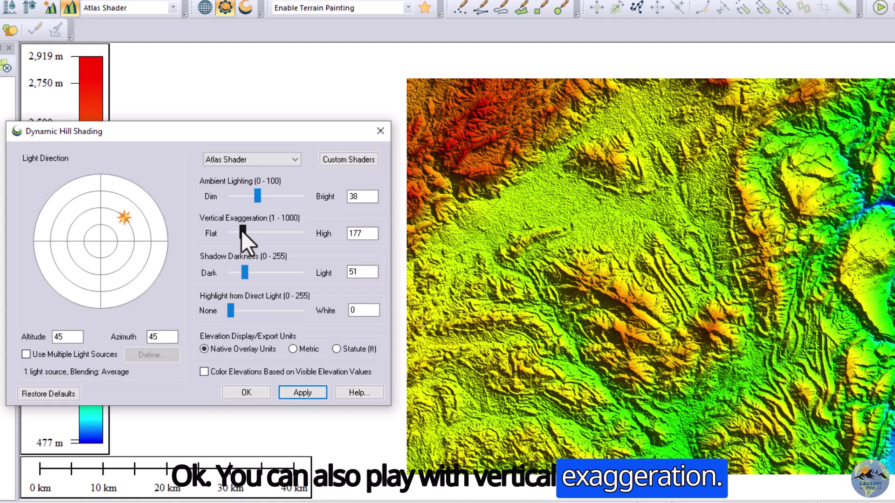
Set the terrain's vertical exaggeration to 385 and the shadow darkness to 61
{"action": "left_click_drag", "start_coordinate": [241, 230], "coordinate": [292, 228]}
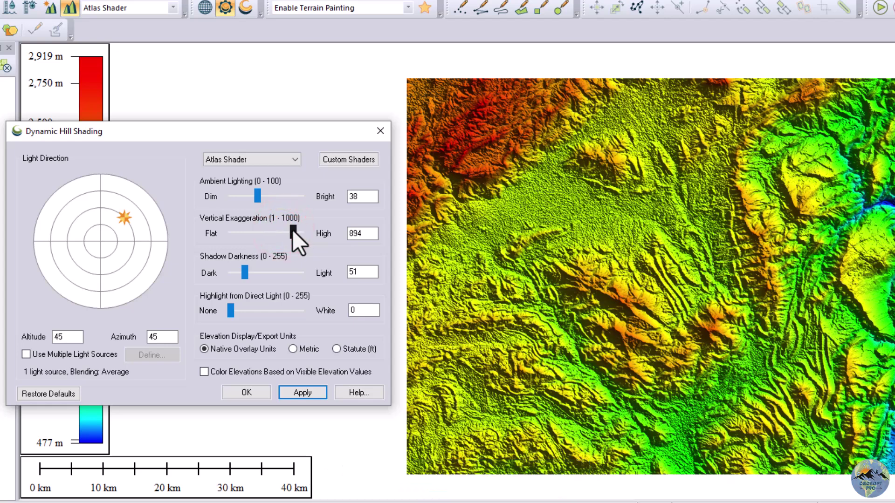
{"action": "left_click", "coordinate": [312, 390]}
{"action": "left_click_drag", "start_coordinate": [292, 232], "coordinate": [236, 233]}
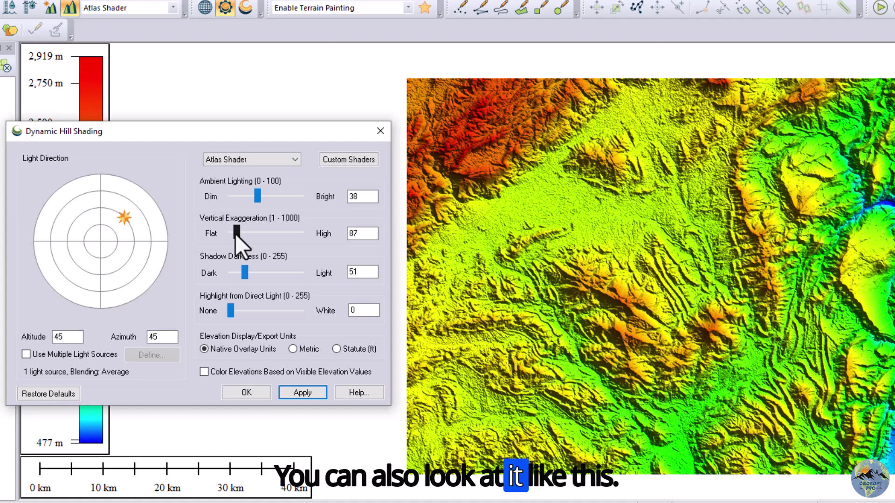
{"action": "left_click_drag", "start_coordinate": [234, 233], "coordinate": [258, 232]}
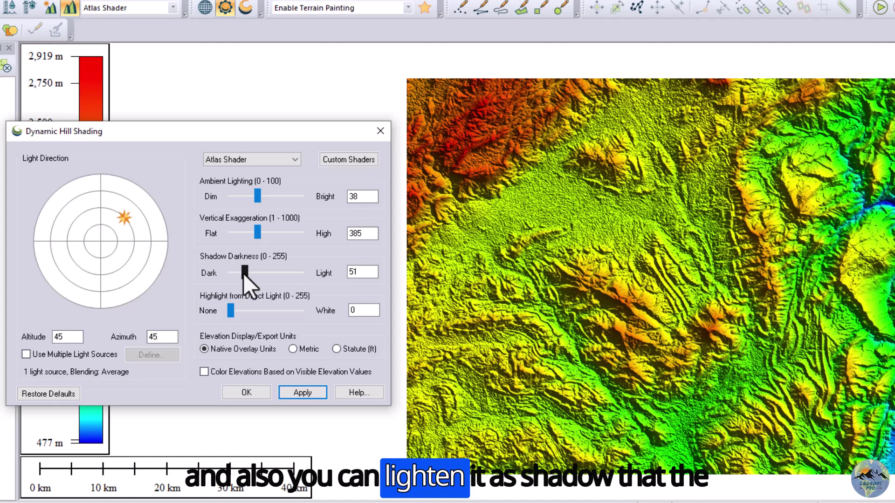
{"action": "scroll", "coordinate": [666, 280], "scroll_direction": "up", "scroll_amount": 2}
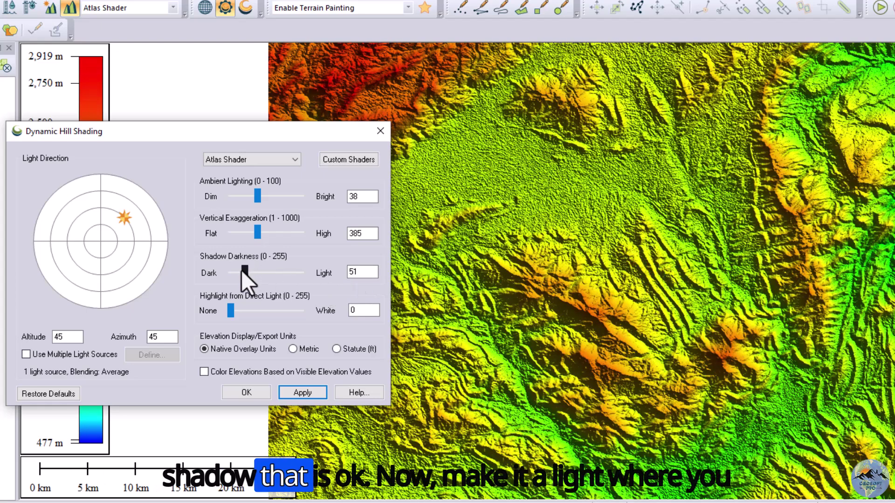
{"action": "mouse_move", "coordinate": [246, 270]}
{"action": "left_mouse_down"}
{"action": "mouse_move", "coordinate": [283, 264]}
{"action": "mouse_move", "coordinate": [245, 273]}
{"action": "left_mouse_up"}
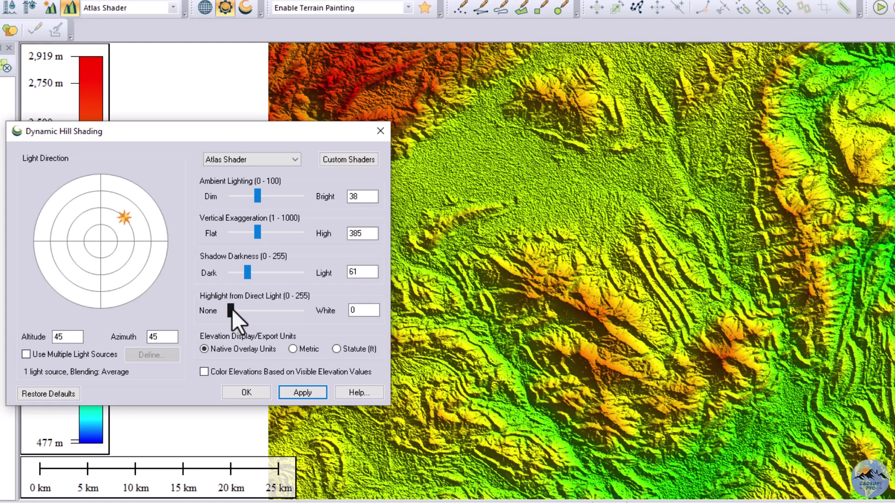
Try highlight from direct light up to its maximum of 255, then set it to 7
{"action": "left_click_drag", "start_coordinate": [232, 309], "coordinate": [274, 308]}
{"action": "scroll", "coordinate": [531, 285], "scroll_direction": "down", "scroll_amount": 1}
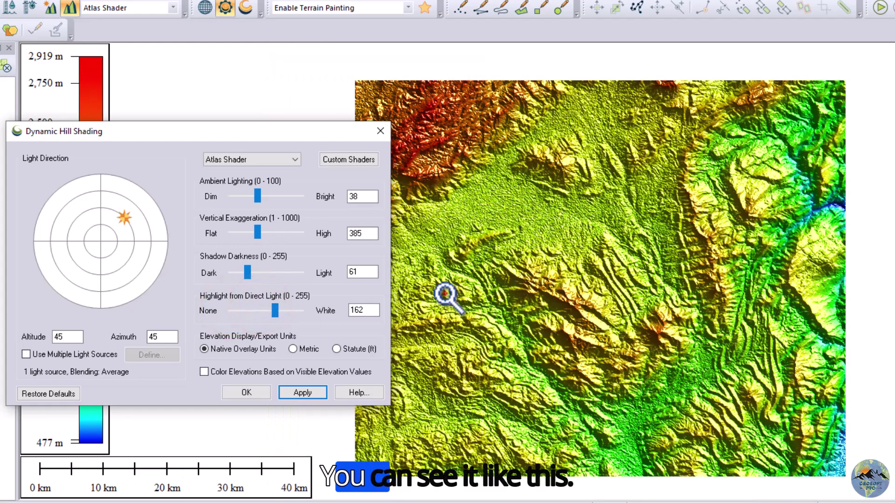
{"action": "left_click_drag", "start_coordinate": [276, 310], "coordinate": [284, 311]}
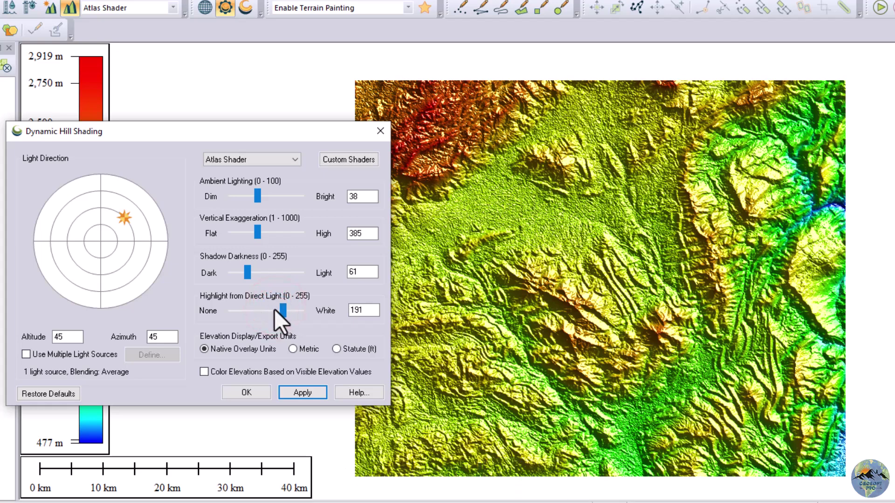
{"action": "left_click_drag", "start_coordinate": [281, 313], "coordinate": [259, 317]}
{"action": "mouse_move", "coordinate": [256, 313]}
{"action": "left_mouse_down"}
{"action": "mouse_move", "coordinate": [231, 311]}
{"action": "mouse_move", "coordinate": [327, 314]}
{"action": "left_mouse_up"}
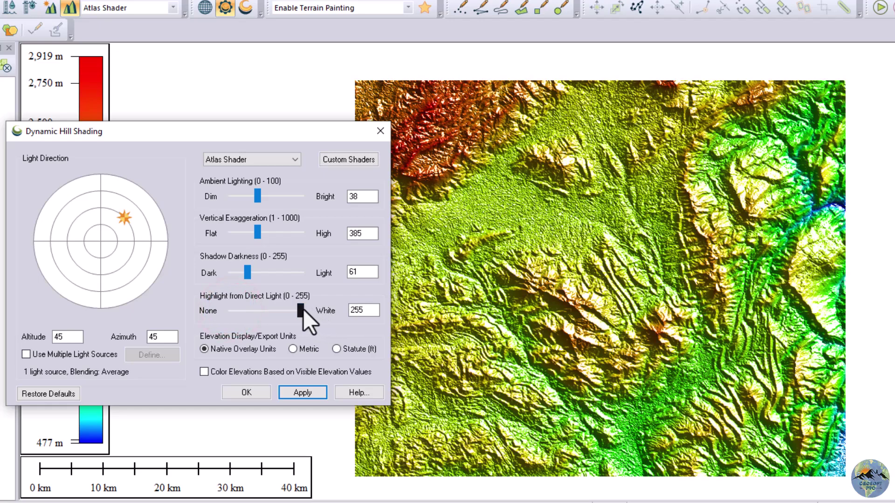
{"action": "left_click_drag", "start_coordinate": [298, 311], "coordinate": [231, 318]}
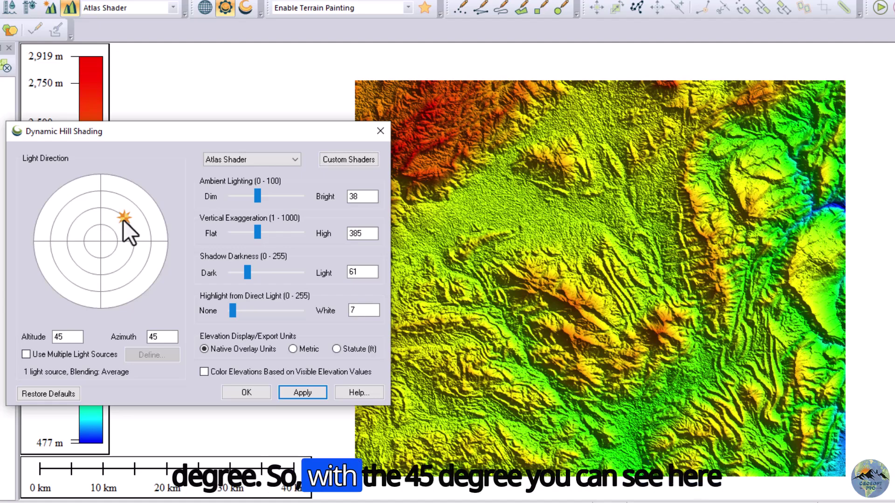
Focus on the parallel ridges and select the light direction's azimuth value for editing
{"action": "left_click", "coordinate": [641, 270]}
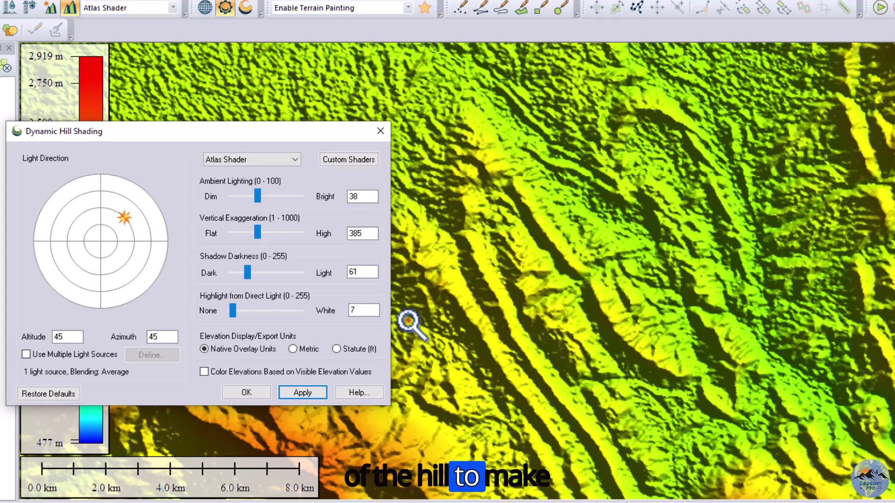
{"action": "left_click", "coordinate": [156, 337]}
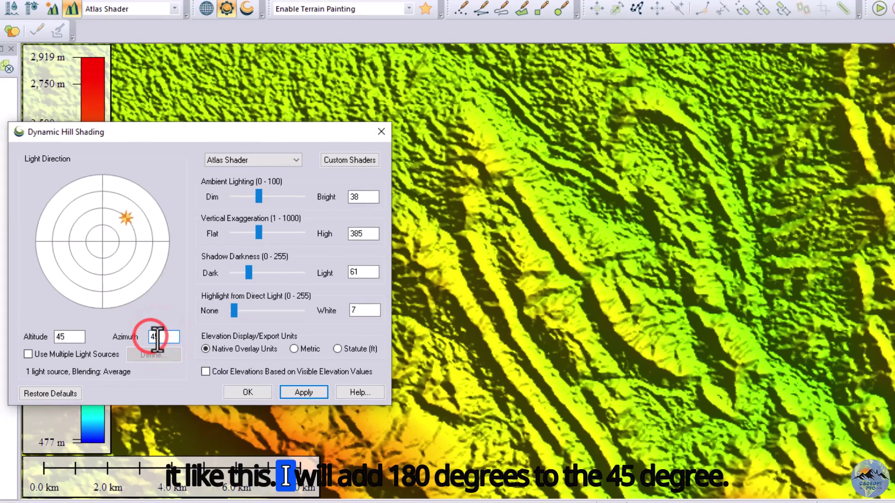
{"action": "left_click", "coordinate": [159, 338]}
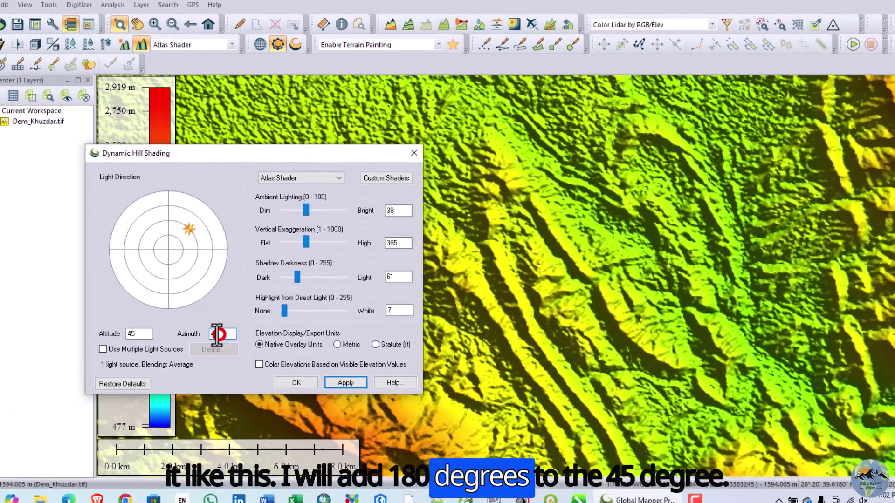
{"action": "double_click", "coordinate": [218, 335]}
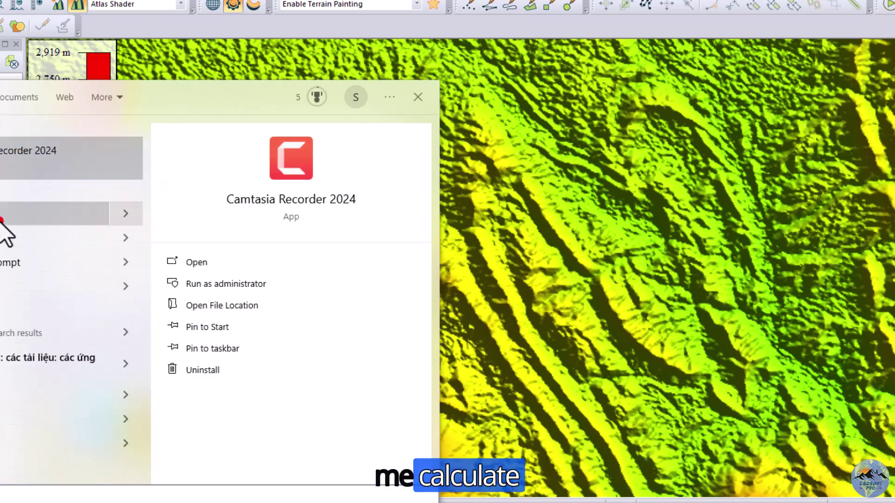
Switch to Calculator and add 180 and 45 to work out the opposite light azimuth
{"action": "left_click", "coordinate": [2, 219]}
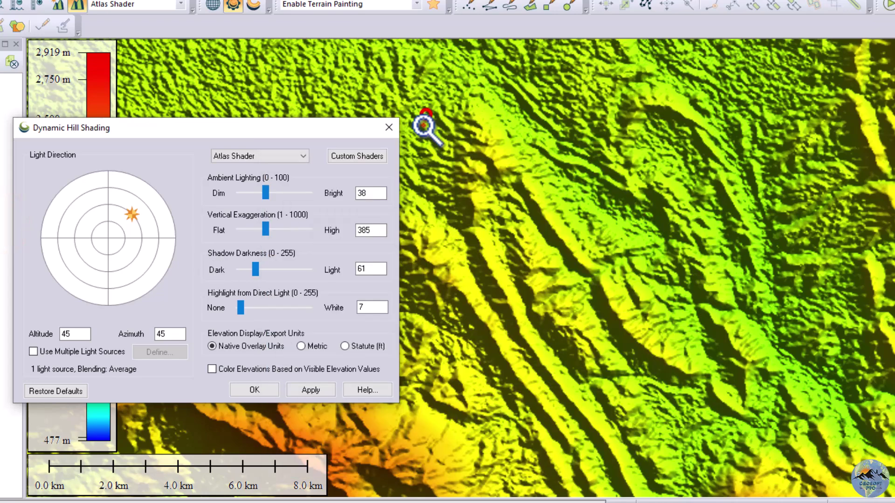
{"action": "left_click", "coordinate": [423, 122]}
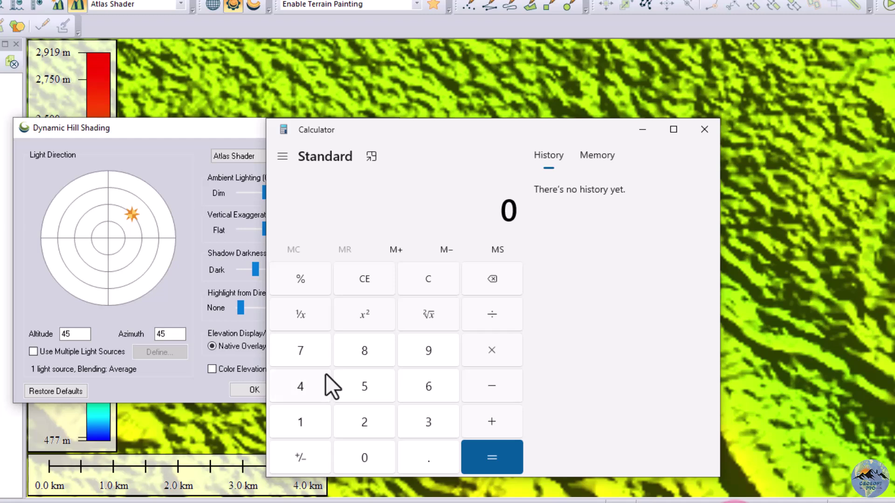
{"action": "left_click", "coordinate": [299, 422]}
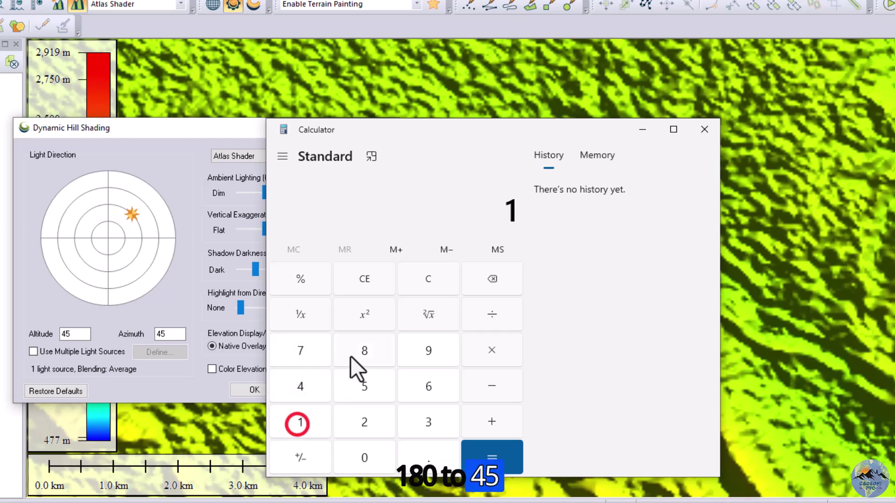
{"action": "left_click", "coordinate": [358, 348]}
{"action": "left_click", "coordinate": [359, 457]}
{"action": "left_click", "coordinate": [494, 425]}
{"action": "left_click", "coordinate": [302, 386]}
{"action": "left_click", "coordinate": [366, 386]}
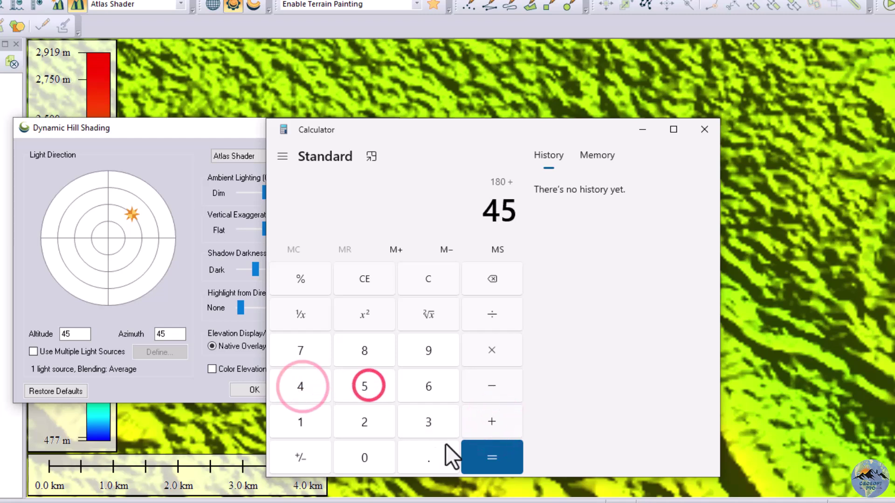
{"action": "left_click", "coordinate": [483, 457]}
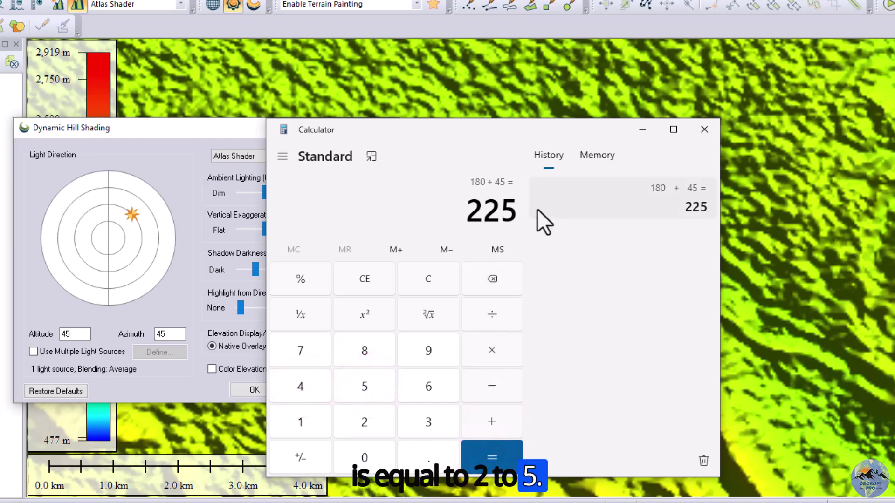
Close Calculator and set the light direction's azimuth to 225
{"action": "left_click", "coordinate": [694, 133]}
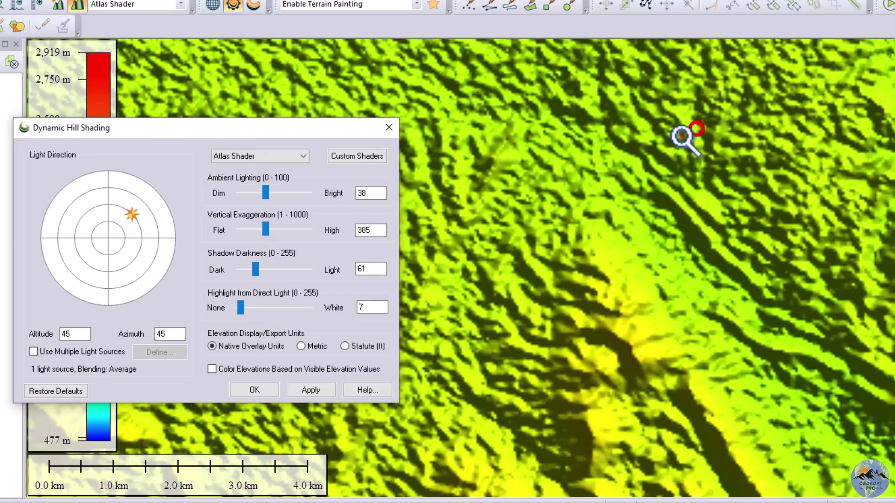
{"action": "left_click", "coordinate": [159, 334]}
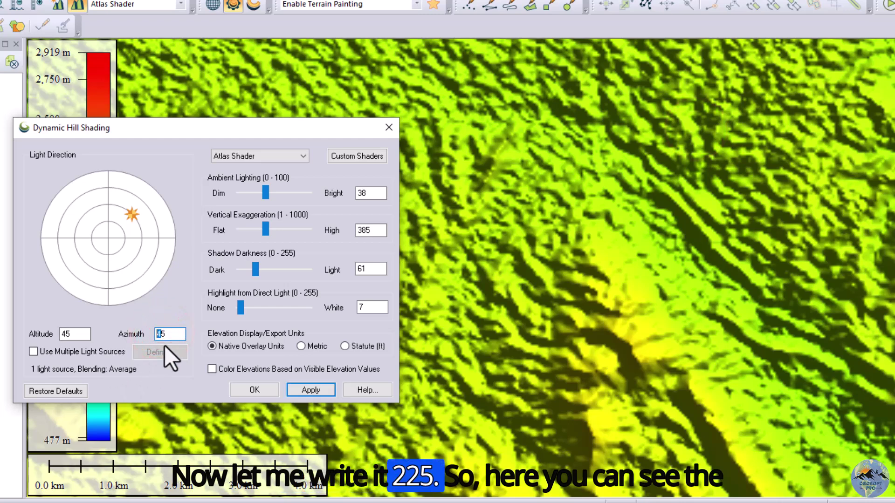
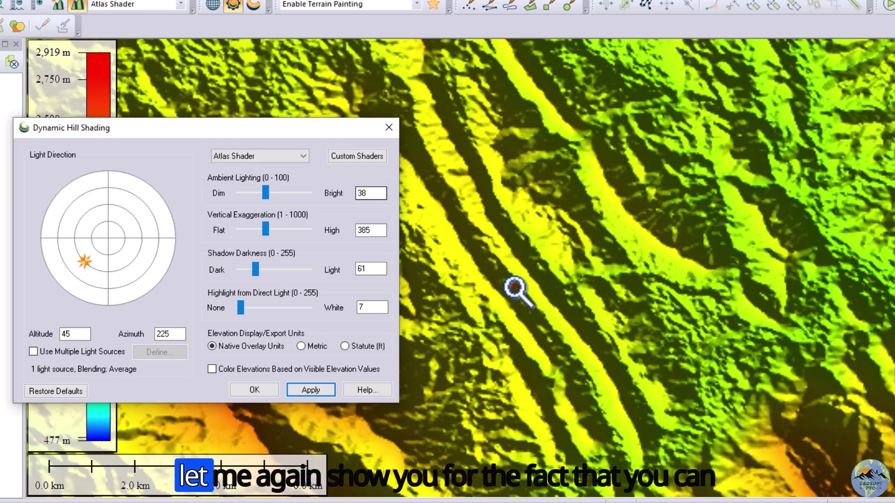
Return the light azimuth to 45 and apply it to compare how the parallel ridges are shaded
{"action": "double_click", "coordinate": [162, 333]}
{"action": "type", "text": "45"}
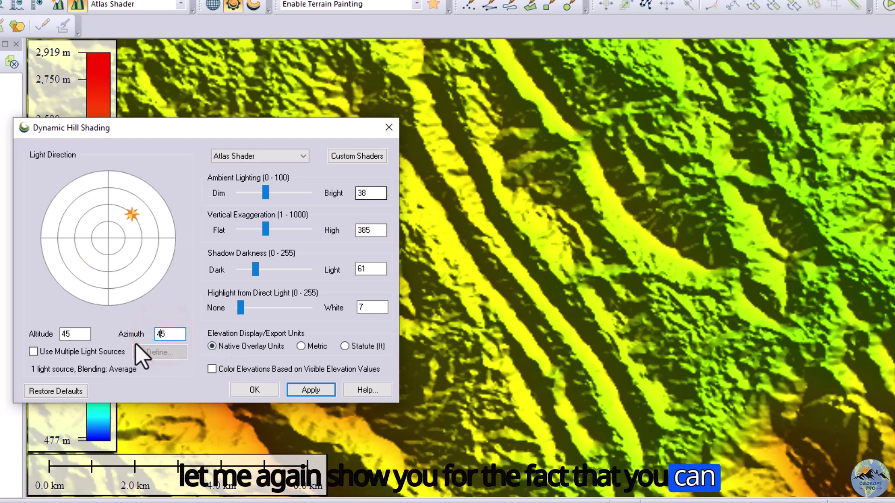
{"action": "left_click", "coordinate": [323, 394]}
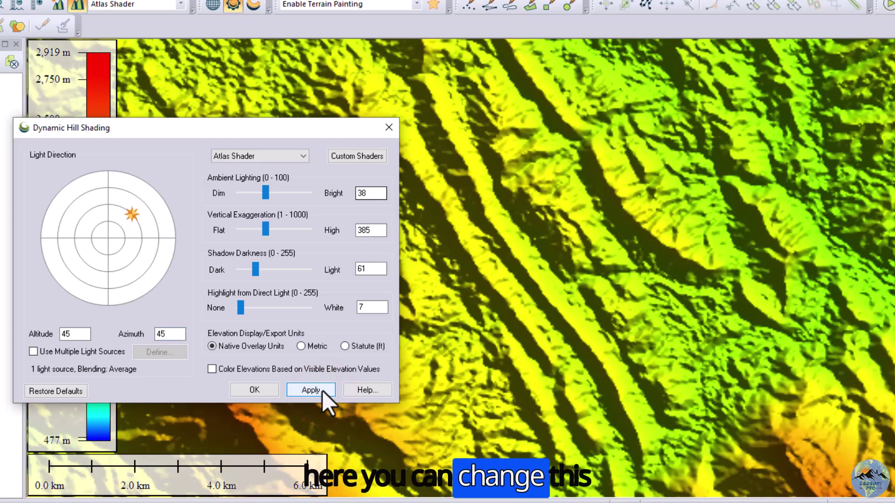
Set the light azimuth to 225 again and apply it to the terrain over a wider extent
{"action": "scroll", "coordinate": [642, 283], "scroll_direction": "down", "scroll_amount": 1}
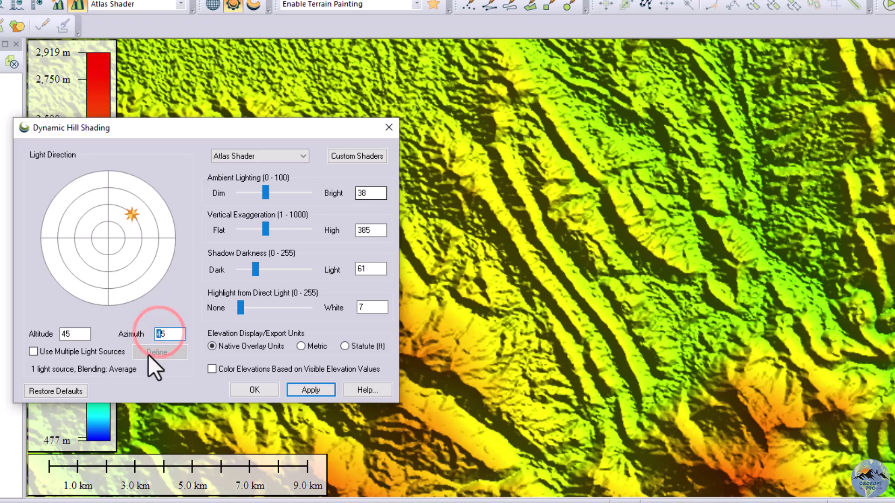
{"action": "type", "text": "22"}
{"action": "left_click", "coordinate": [317, 391]}
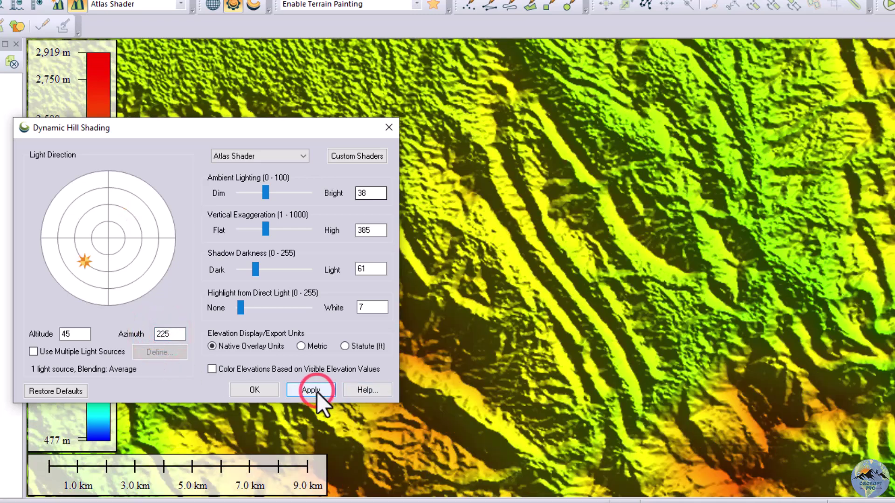
{"action": "scroll", "coordinate": [653, 331], "scroll_direction": "down", "scroll_amount": 2}
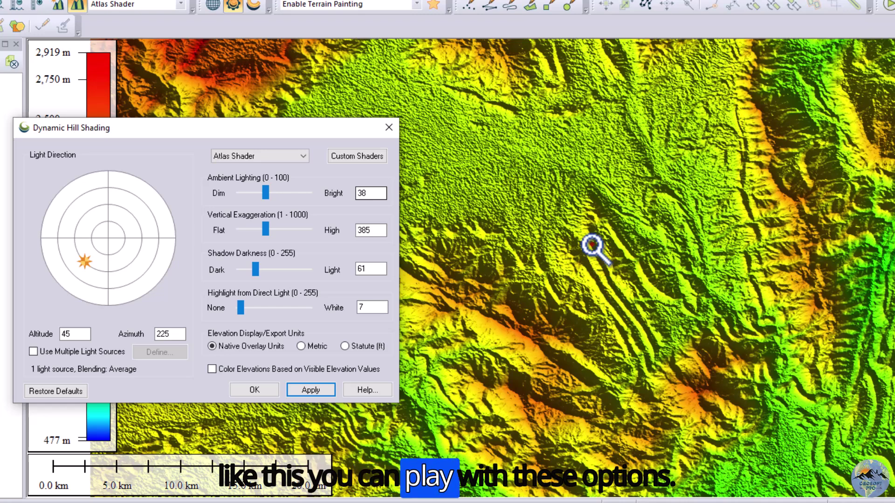
{"action": "scroll", "coordinate": [580, 205], "scroll_direction": "down", "scroll_amount": 1}
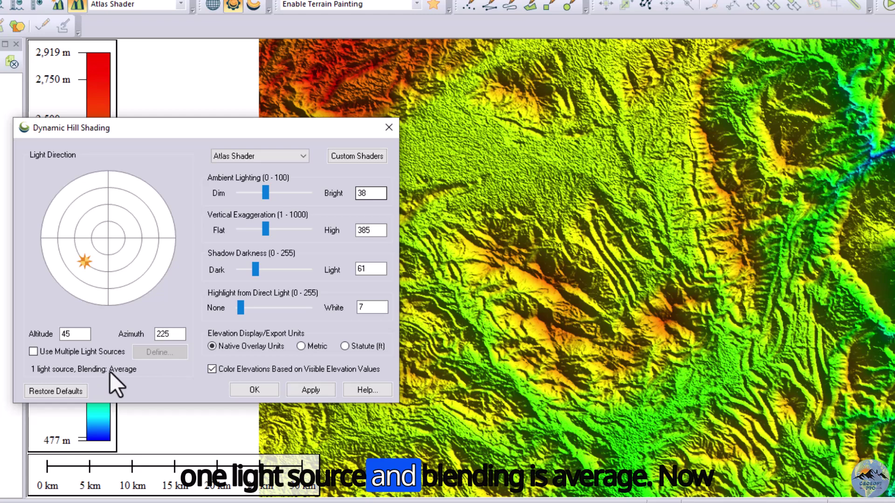
Enable multiple light sources, define 2 sources with the Average blending algorithm, and apply them to the terrain
{"action": "left_click", "coordinate": [55, 353]}
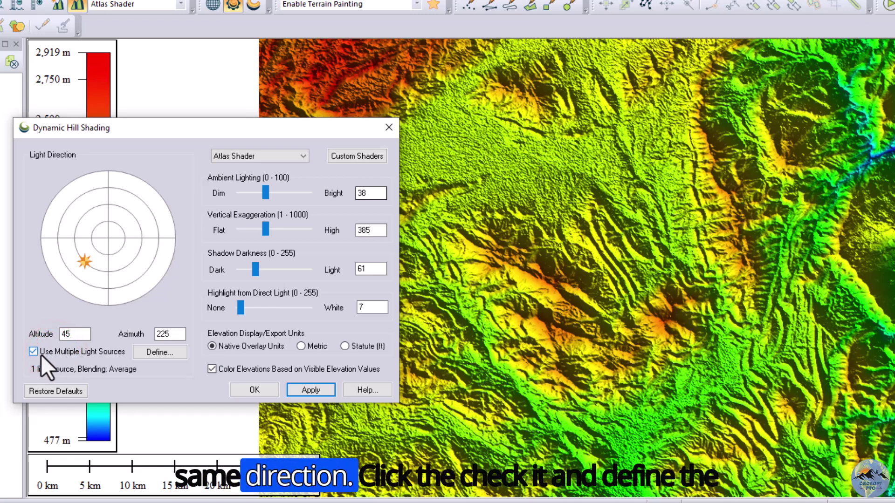
{"action": "left_click", "coordinate": [144, 354]}
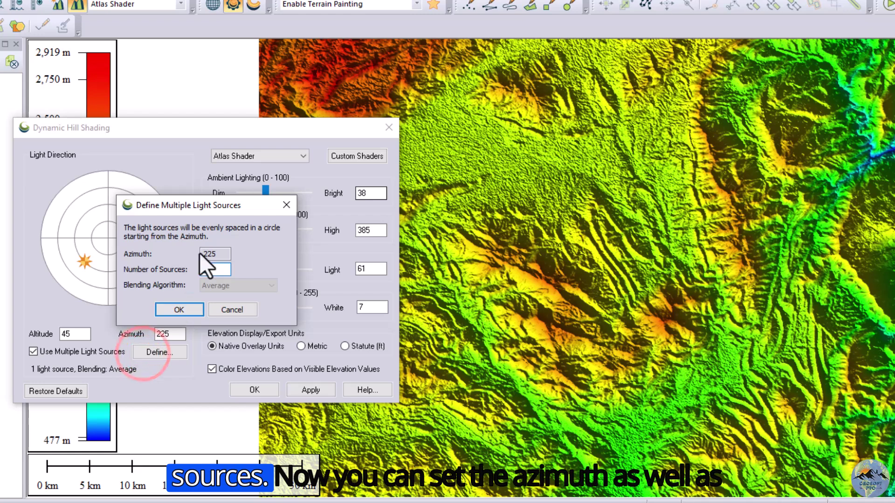
{"action": "key", "text": "BackSpace"}
{"action": "type", "text": "1"}
{"action": "double_click", "coordinate": [206, 269]}
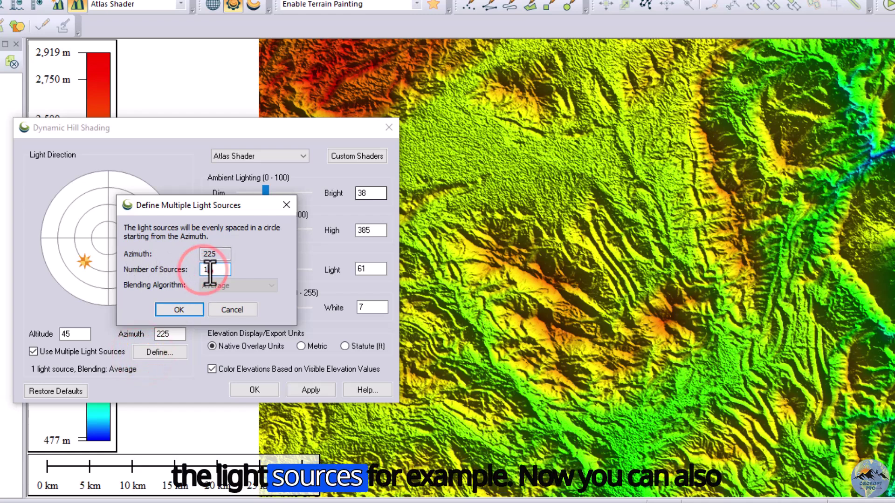
{"action": "type", "text": "2"}
{"action": "left_click", "coordinate": [225, 286]}
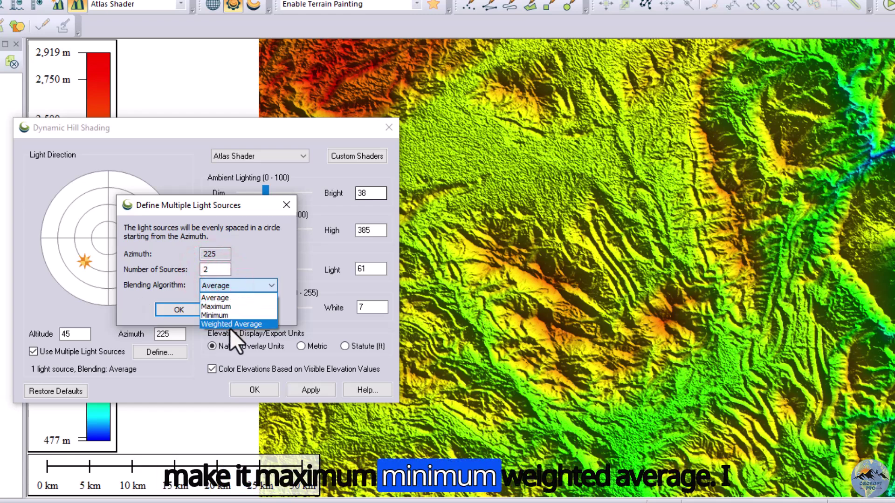
{"action": "left_click", "coordinate": [224, 300]}
{"action": "left_click", "coordinate": [190, 311]}
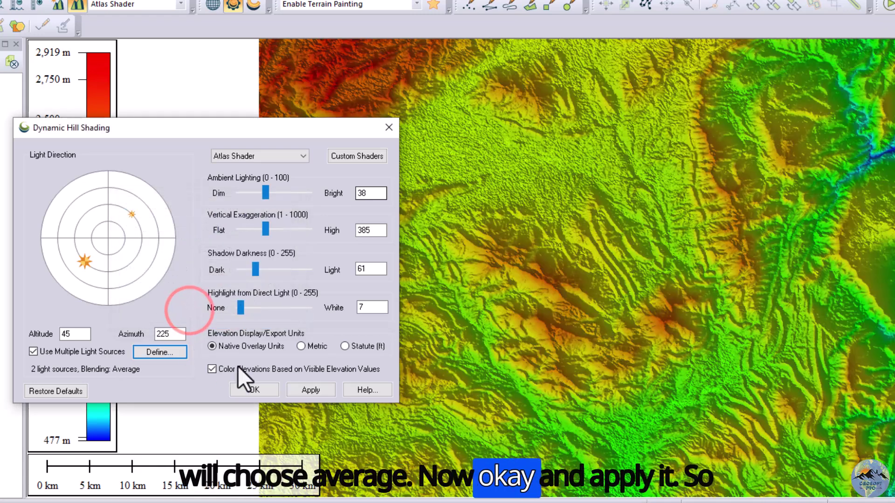
{"action": "left_click", "coordinate": [300, 389]}
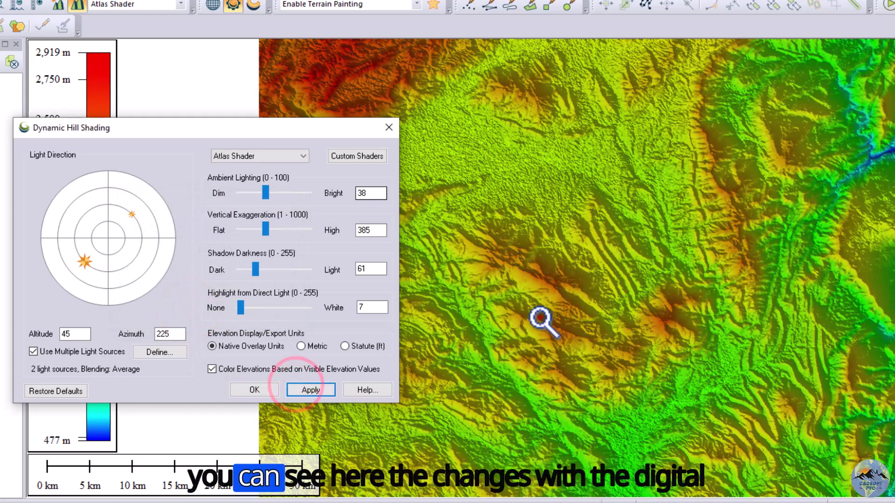
{"action": "right_click", "coordinate": [582, 325]}
{"action": "left_click", "coordinate": [518, 318]}
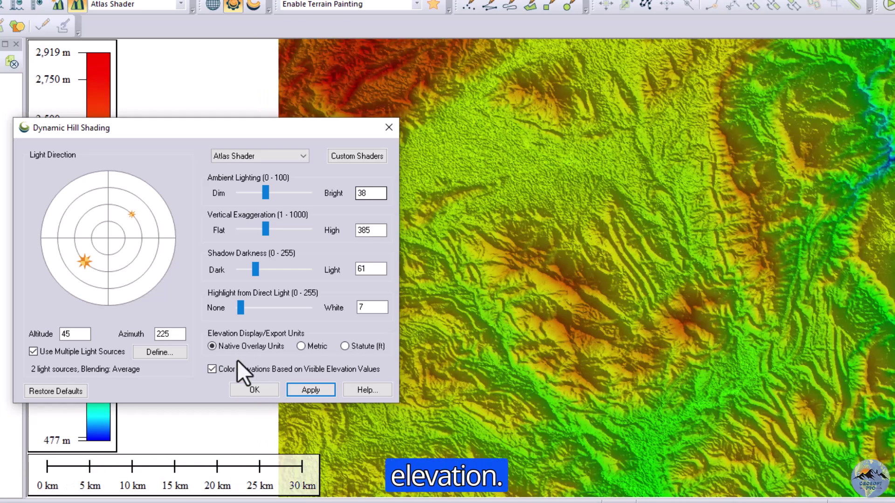
Set the number of light sources to 1 and turn off the use of multiple light sources
{"action": "left_click", "coordinate": [162, 352]}
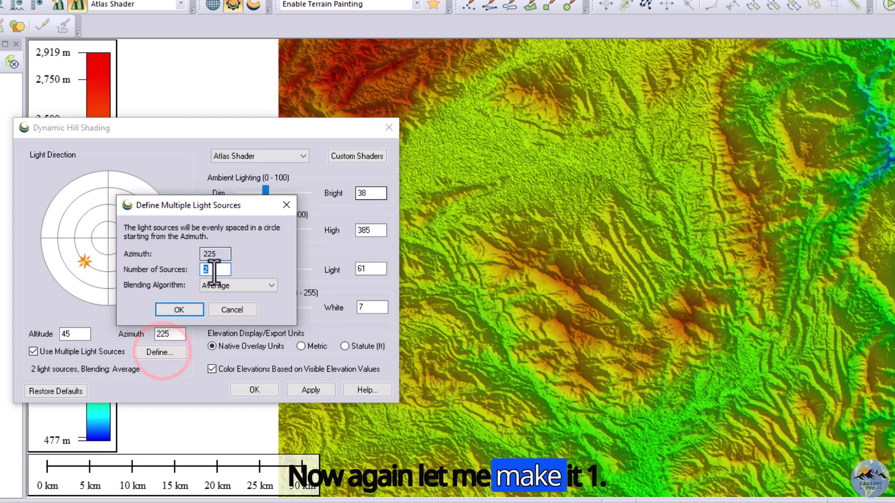
{"action": "type", "text": "1"}
{"action": "left_click", "coordinate": [178, 310]}
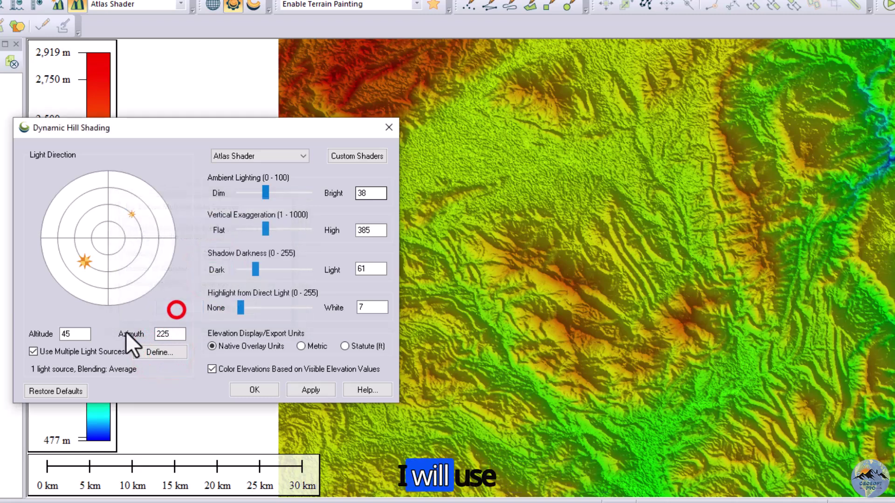
{"action": "left_click", "coordinate": [47, 353]}
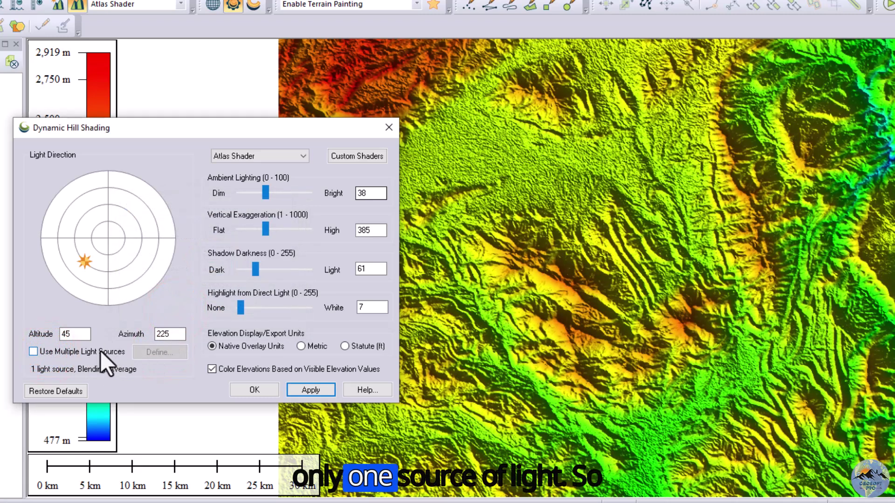
{"action": "scroll", "coordinate": [459, 327], "scroll_direction": "down", "scroll_amount": 2}
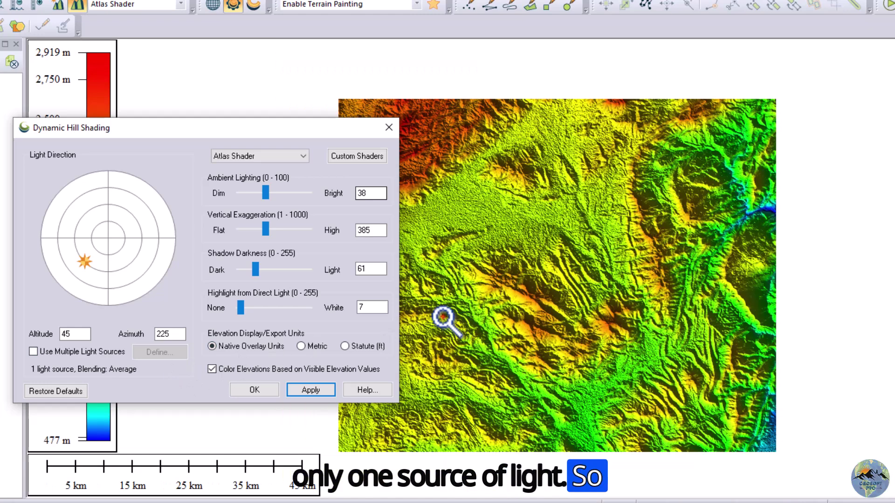
Move the Dynamic Hill Shading dialog clear of the terrain and try the Color Ramp Shader
{"action": "left_click_drag", "start_coordinate": [250, 134], "coordinate": [199, 125]}
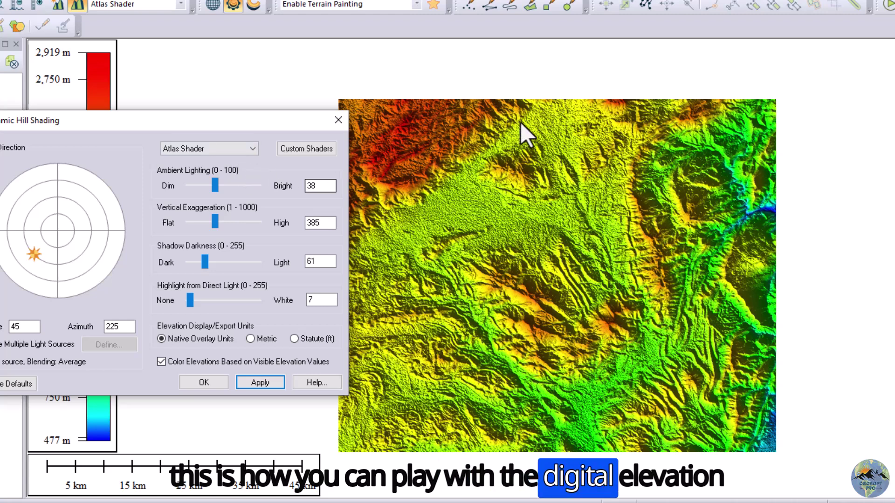
{"action": "left_click", "coordinate": [547, 108]}
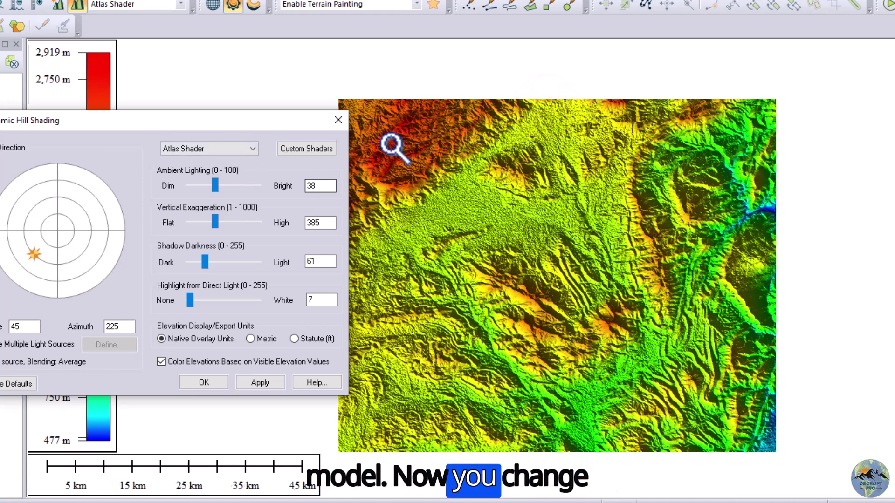
{"action": "left_click", "coordinate": [196, 150]}
{"action": "left_click", "coordinate": [200, 148]}
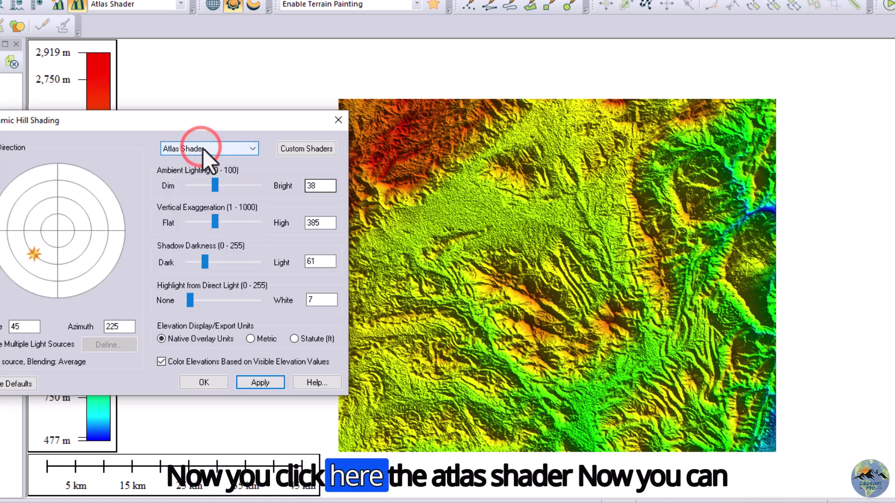
{"action": "left_click", "coordinate": [216, 149]}
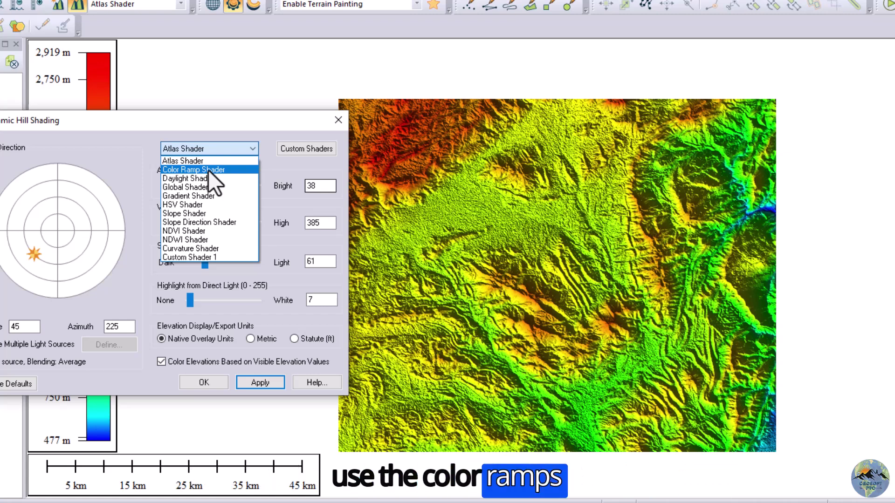
{"action": "left_click", "coordinate": [207, 170]}
Try the Daylight Shader on the terrain, followed by the Gradient Shader
{"action": "left_click", "coordinate": [227, 149]}
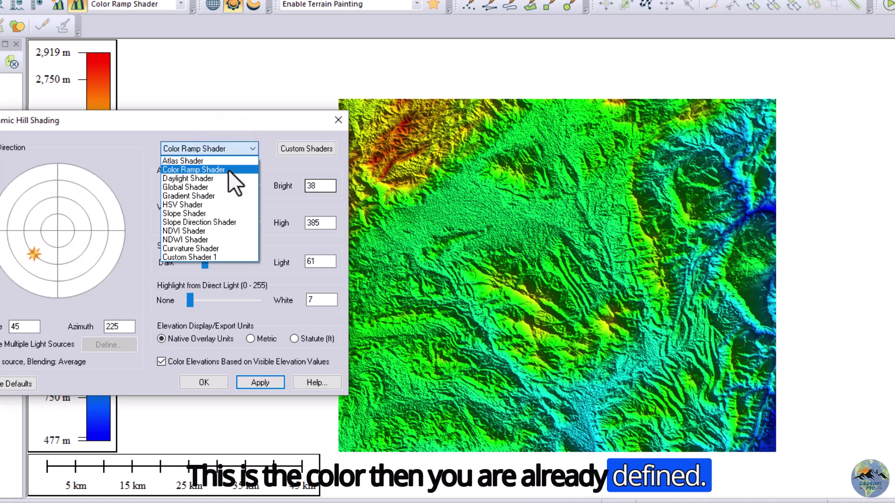
{"action": "left_click", "coordinate": [221, 181]}
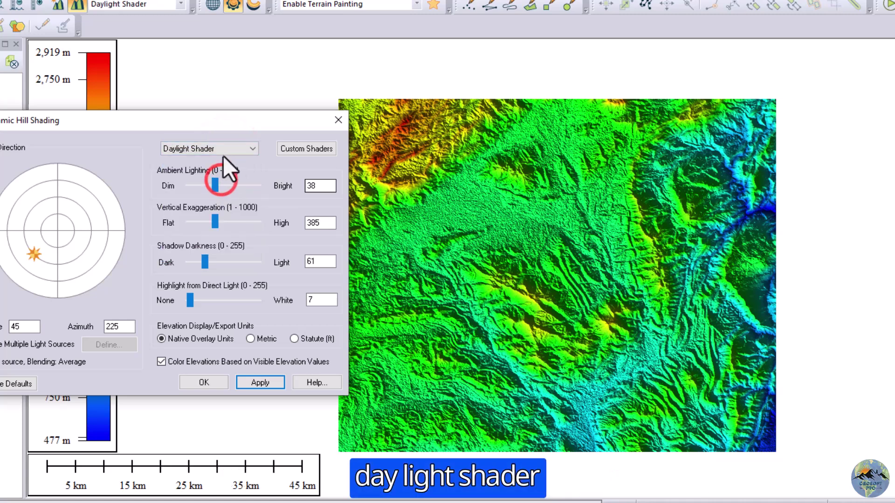
{"action": "left_click", "coordinate": [225, 149]}
{"action": "left_click", "coordinate": [223, 195]}
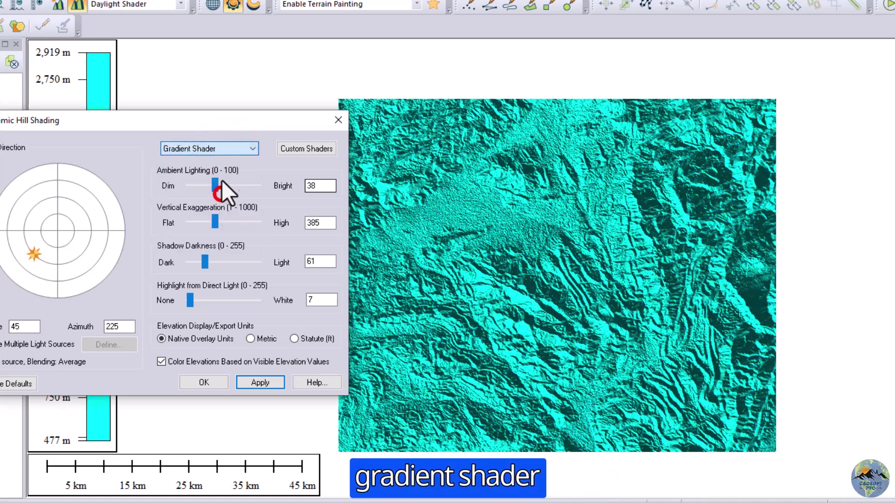
Try the HSV Shader on the terrain, followed by the Slope Shader
{"action": "left_click", "coordinate": [225, 150]}
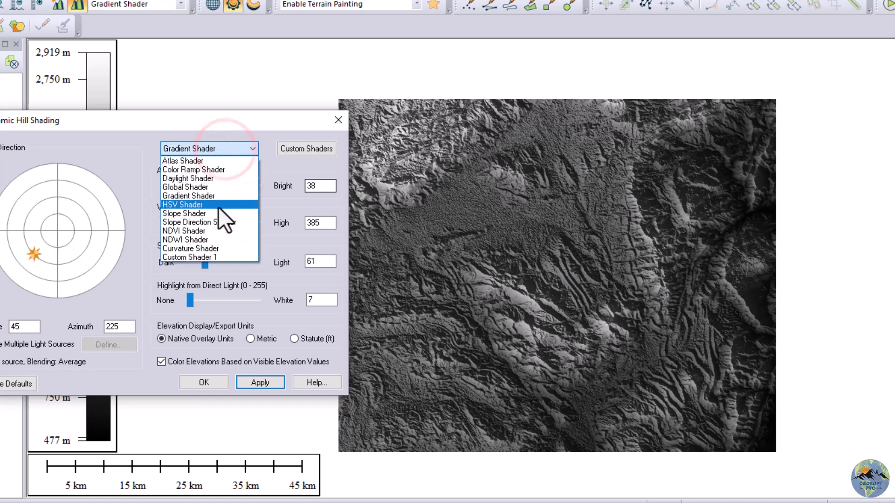
{"action": "left_click", "coordinate": [218, 207]}
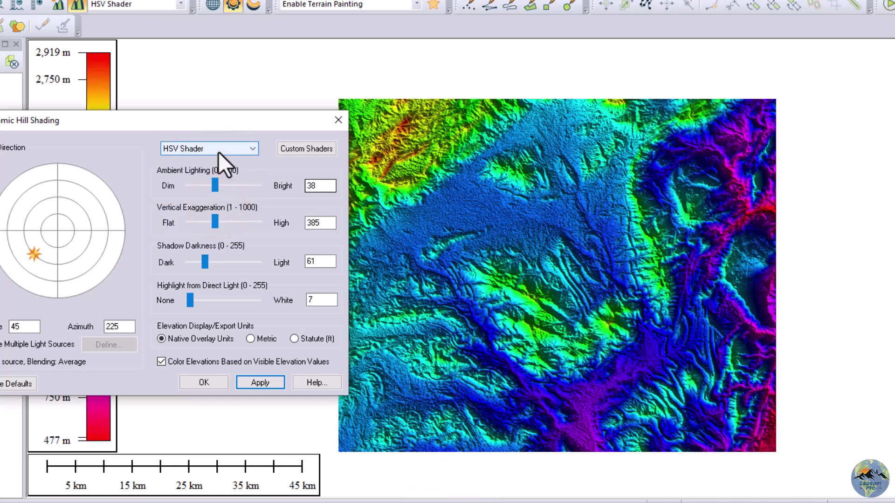
{"action": "left_click", "coordinate": [218, 150]}
{"action": "left_click", "coordinate": [210, 217]}
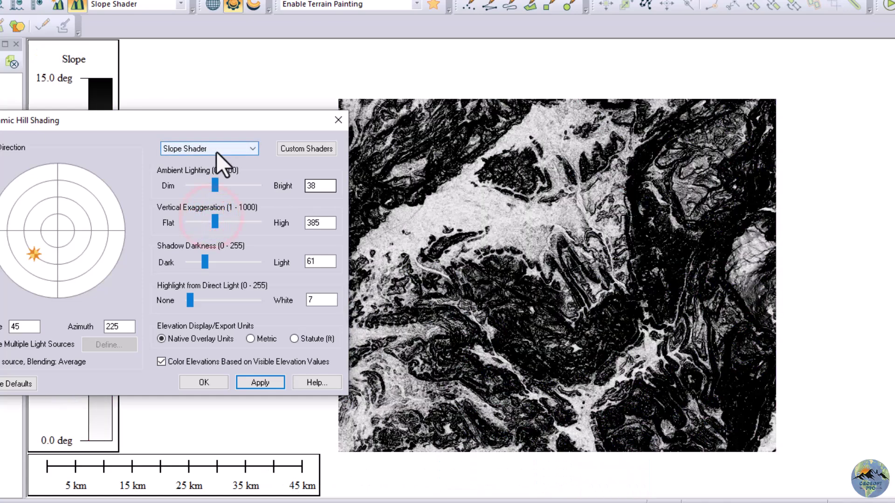
Shade the terrain with the Slope Direction Shader and inspect which way the slopes face
{"action": "left_click", "coordinate": [217, 150]}
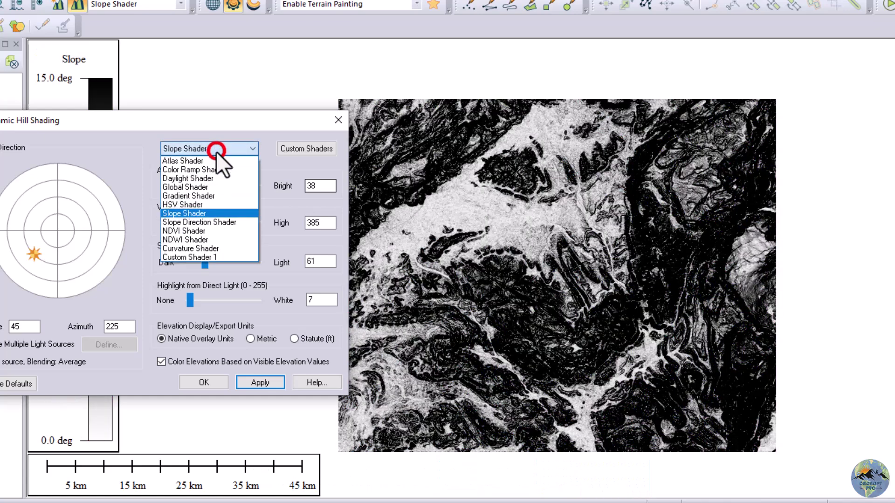
{"action": "left_click", "coordinate": [217, 224]}
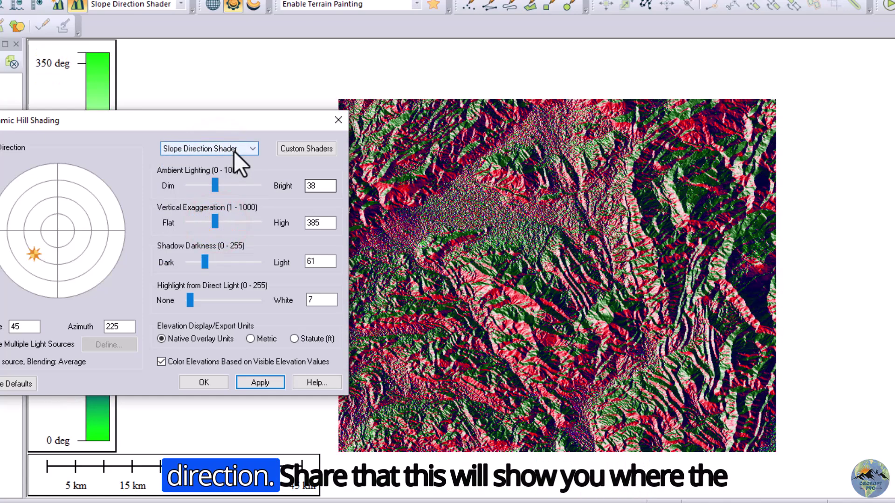
{"action": "scroll", "coordinate": [595, 309], "scroll_direction": "up", "scroll_amount": 1}
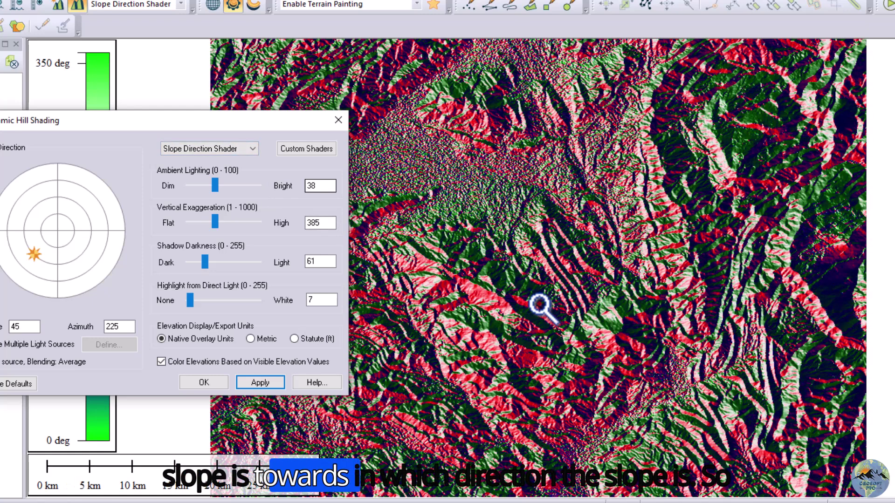
{"action": "scroll", "coordinate": [535, 301], "scroll_direction": "down", "scroll_amount": 1}
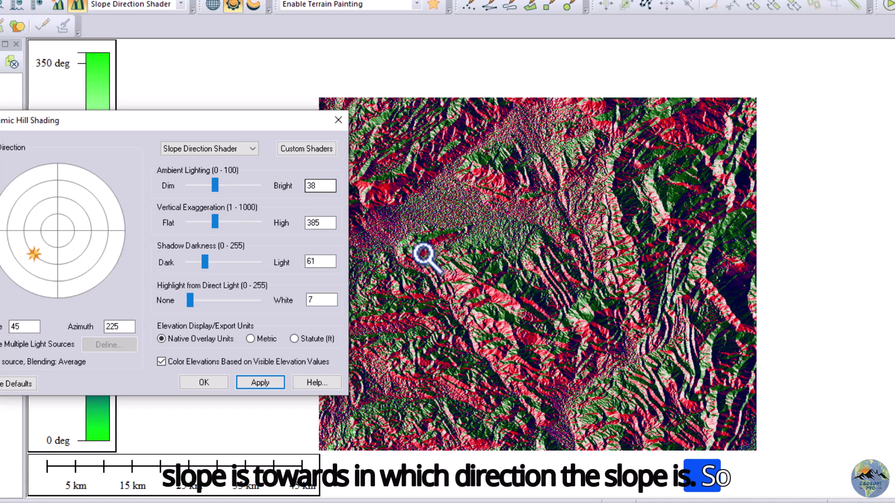
Try the NDVI Shader on the terrain, followed by the NDWI Shader
{"action": "left_click", "coordinate": [214, 150]}
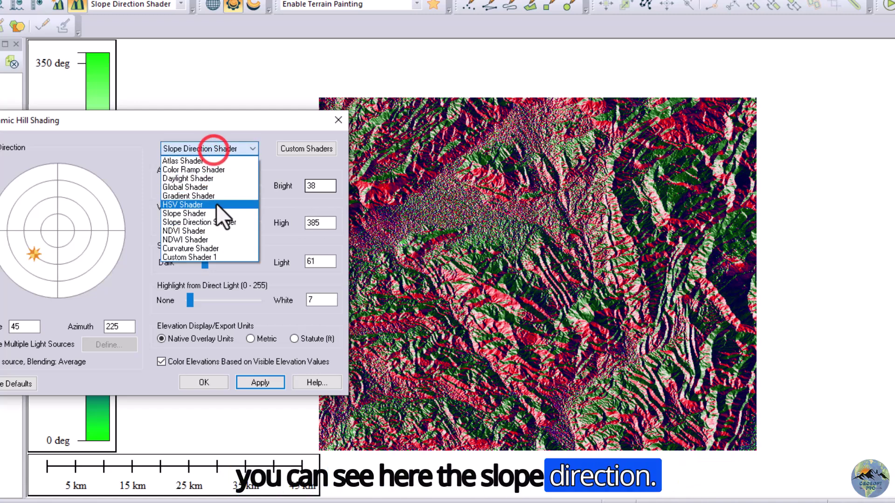
{"action": "left_click", "coordinate": [210, 230]}
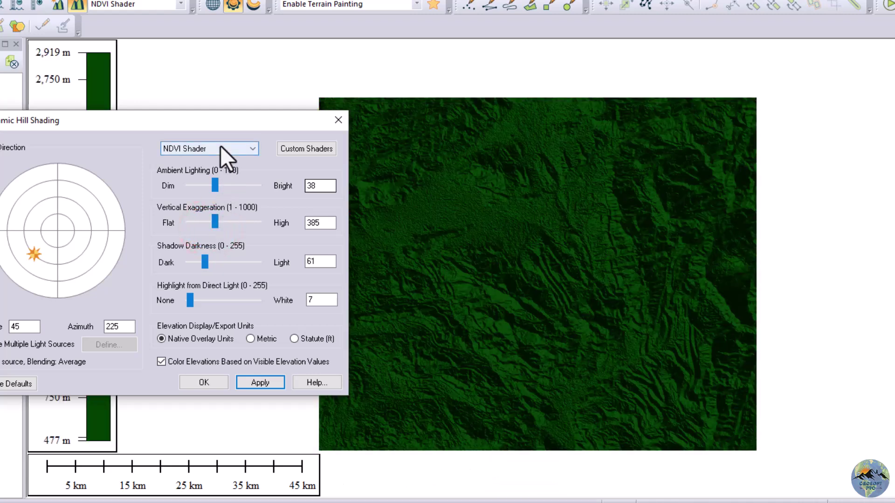
{"action": "left_click", "coordinate": [217, 148]}
{"action": "left_click", "coordinate": [204, 238]}
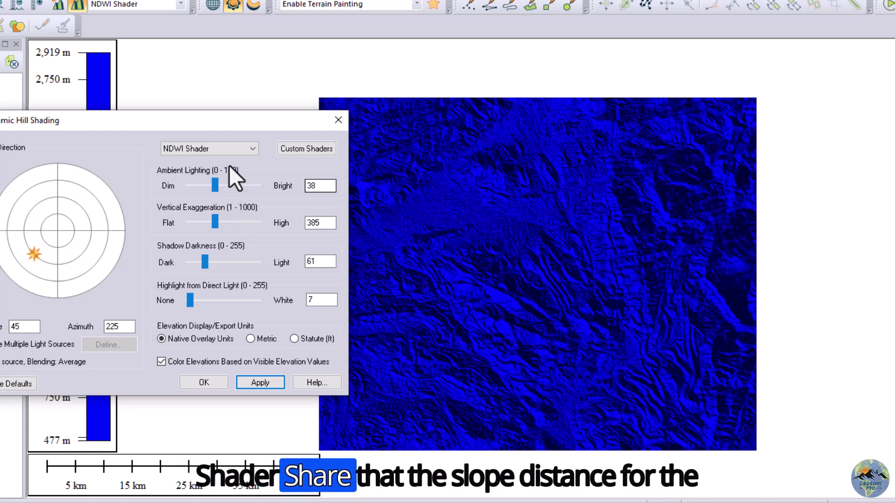
Shade the terrain with the Curvature Shader to bring out the curvature of its ridges
{"action": "left_click", "coordinate": [222, 149]}
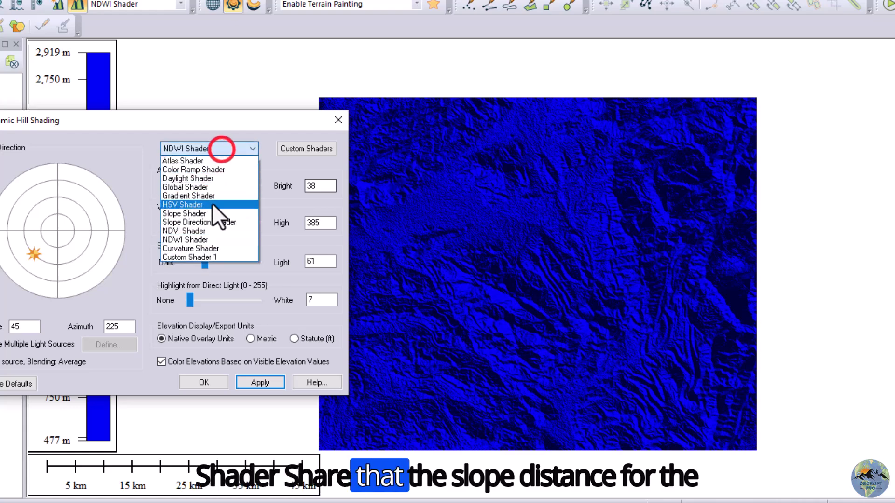
{"action": "left_click", "coordinate": [208, 250]}
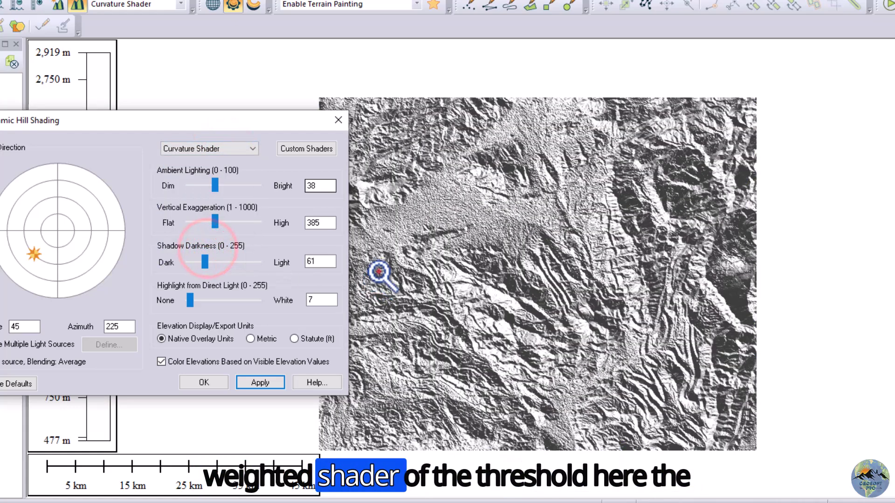
{"action": "left_click", "coordinate": [231, 153]}
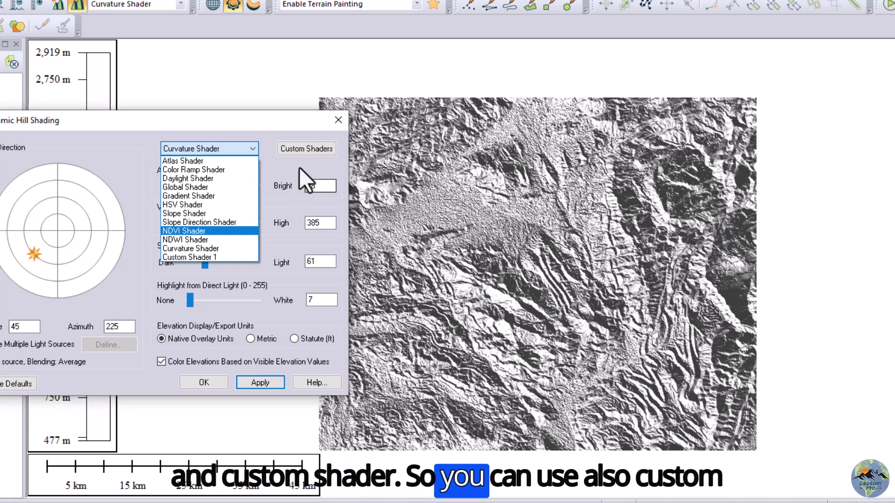
{"action": "left_click", "coordinate": [307, 149]}
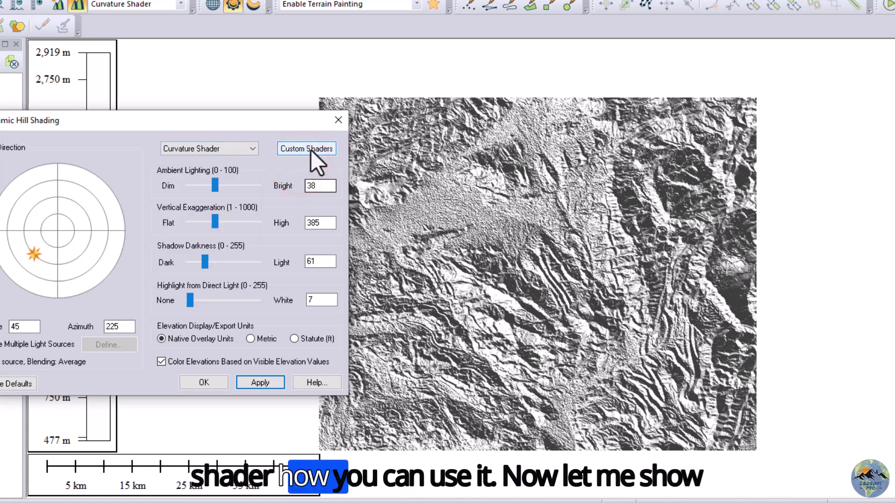
Start a new custom shader under its default name and initialize its elevation colors from the Global Shader
{"action": "left_click", "coordinate": [311, 149]}
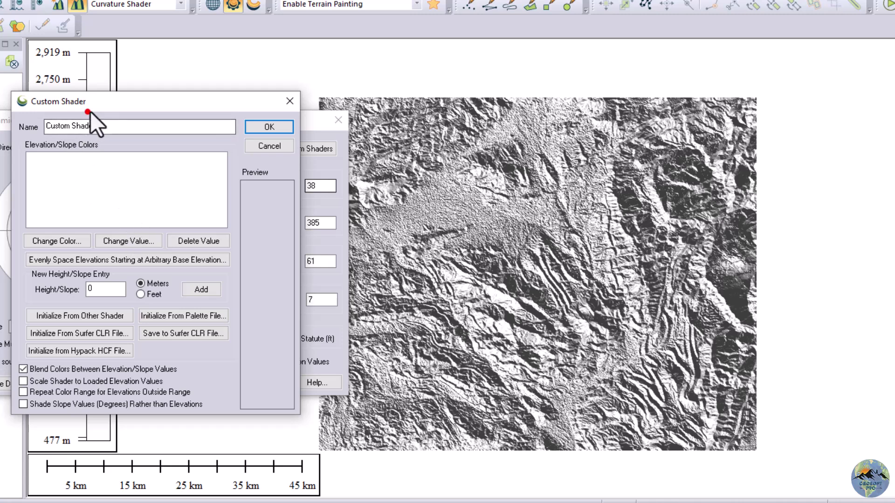
{"action": "left_click_drag", "start_coordinate": [126, 93], "coordinate": [168, 62]}
{"action": "left_click", "coordinate": [144, 94]}
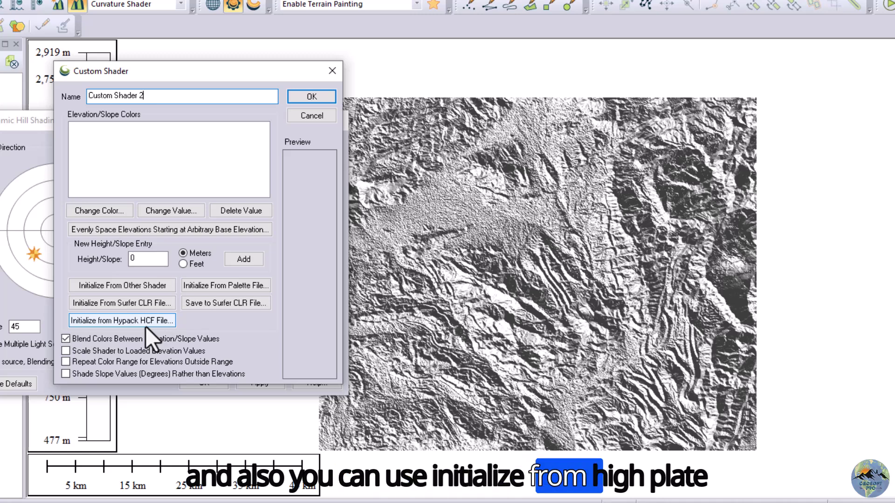
{"action": "left_click", "coordinate": [149, 286]}
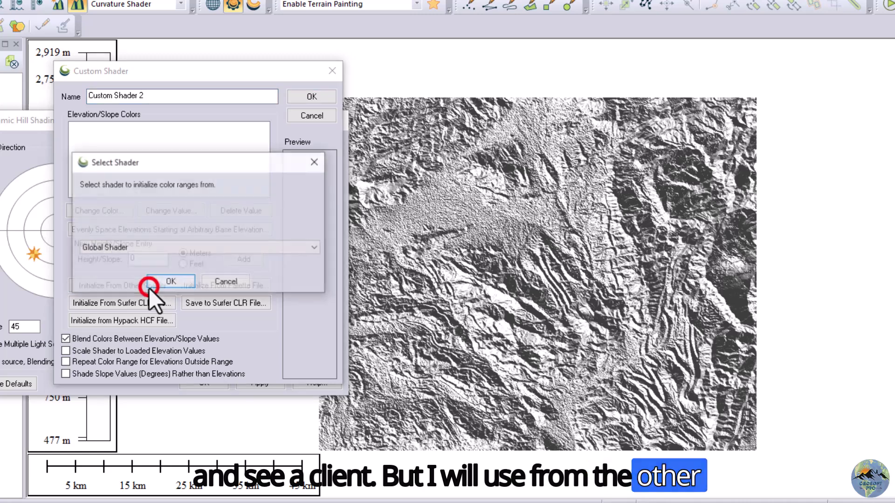
{"action": "left_click", "coordinate": [161, 244]}
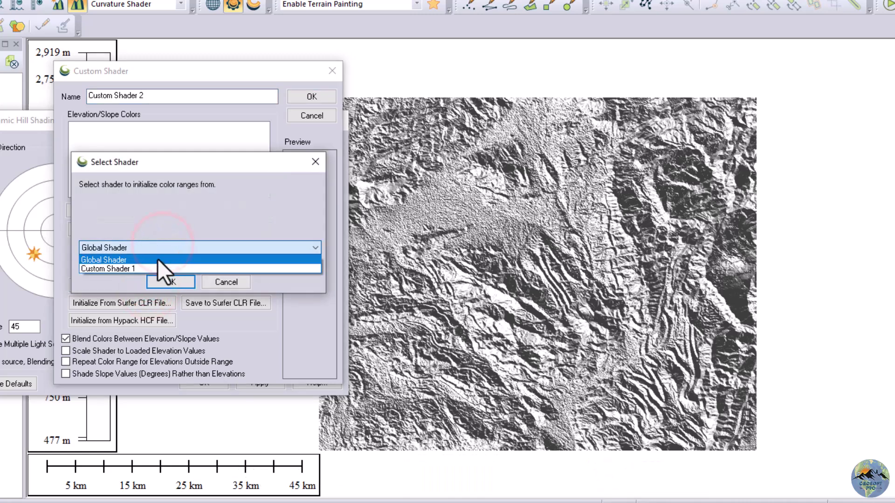
{"action": "left_click", "coordinate": [157, 260]}
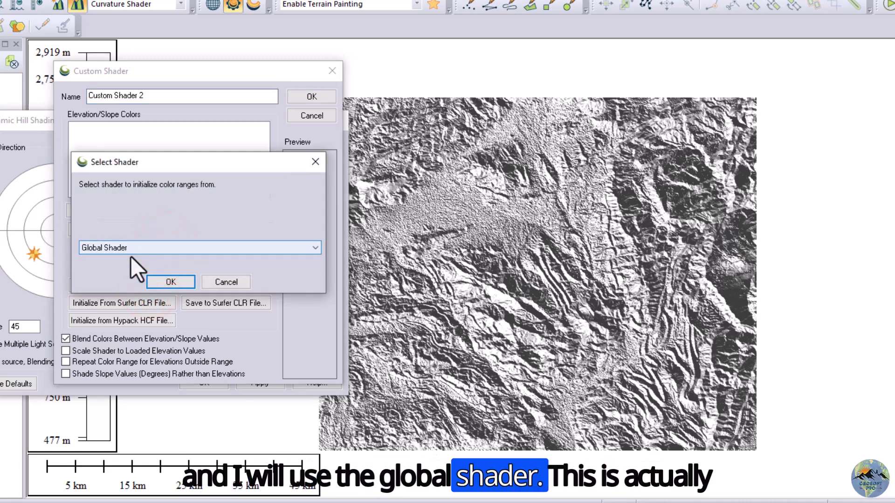
{"action": "left_click", "coordinate": [159, 282]}
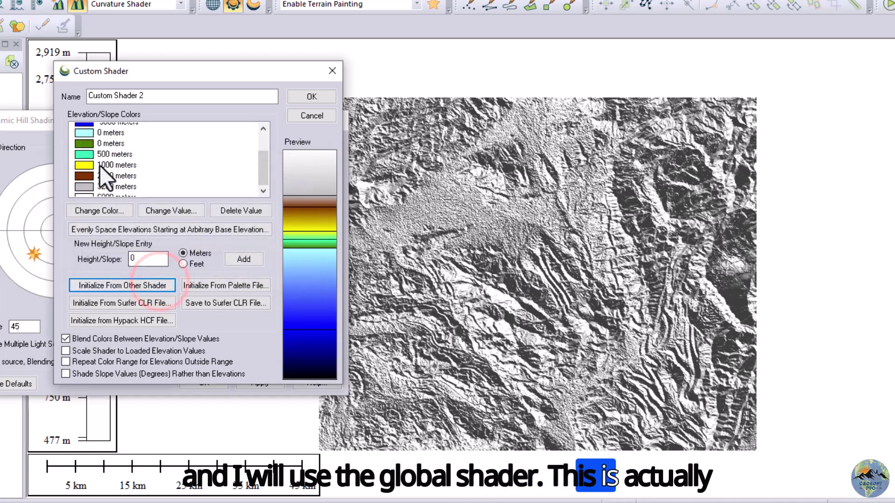
Change the color of the custom shader's -5000 meters entry to yellow
{"action": "scroll", "coordinate": [99, 166], "scroll_direction": "up", "scroll_amount": 1}
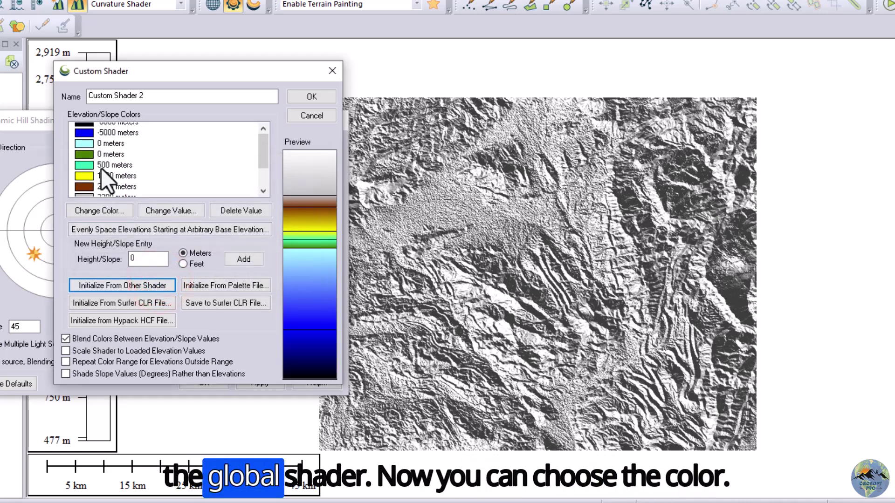
{"action": "left_click", "coordinate": [108, 126]}
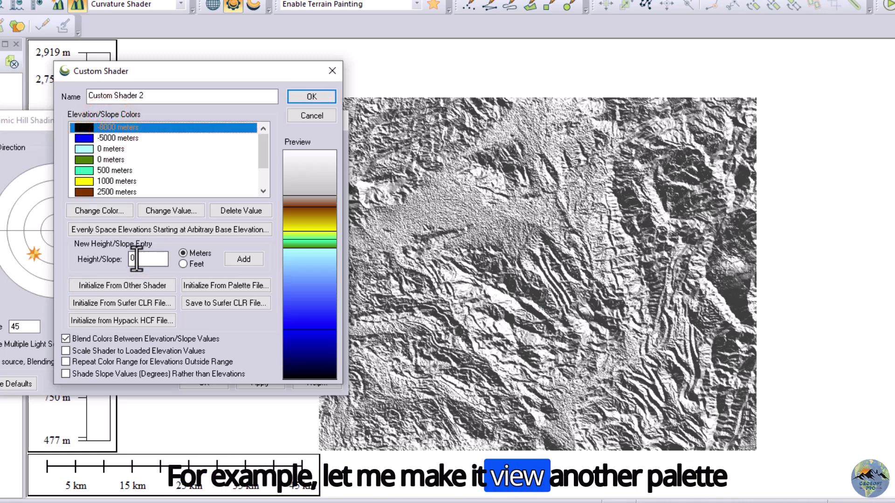
{"action": "left_click", "coordinate": [133, 139]}
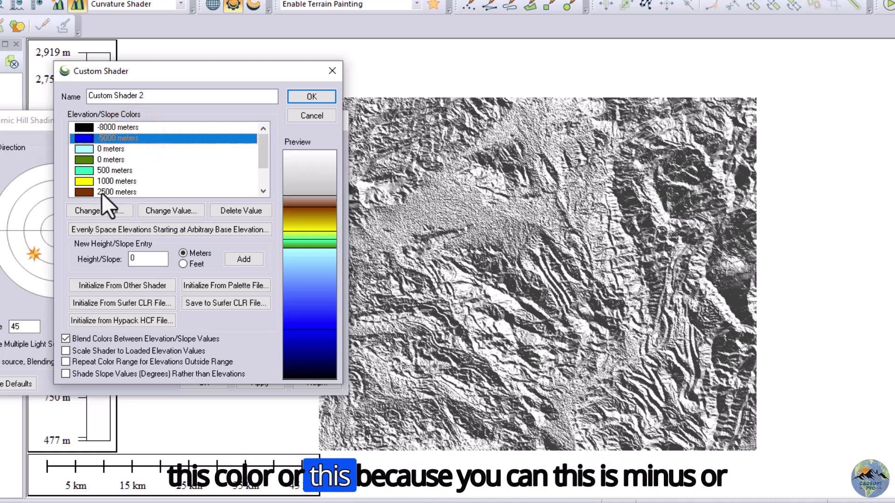
{"action": "left_click", "coordinate": [111, 148]}
{"action": "left_click", "coordinate": [117, 139]}
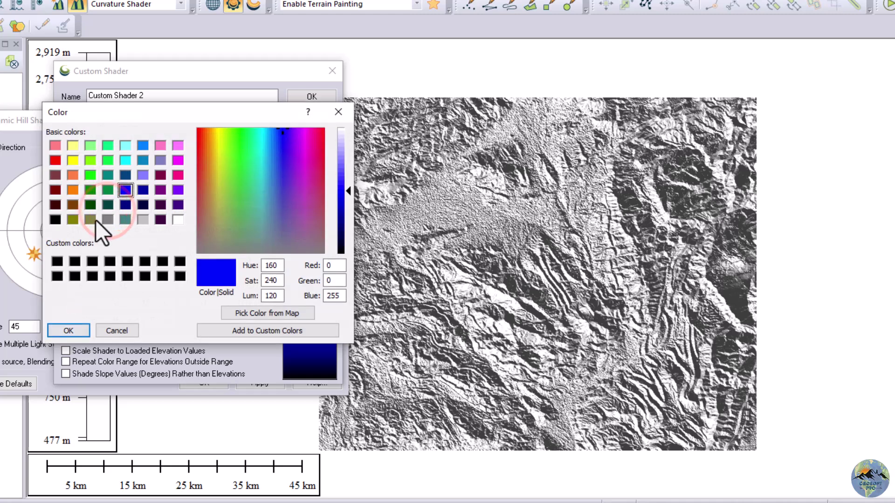
{"action": "left_click", "coordinate": [337, 108]}
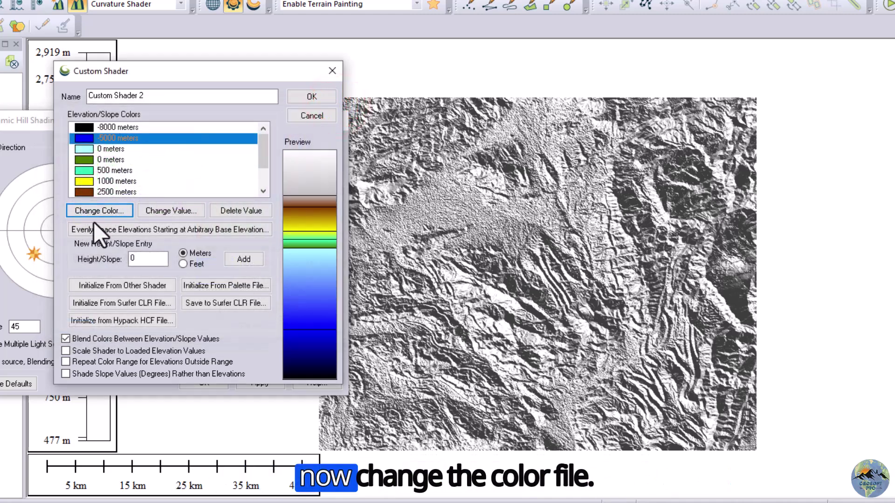
{"action": "left_click", "coordinate": [101, 210]}
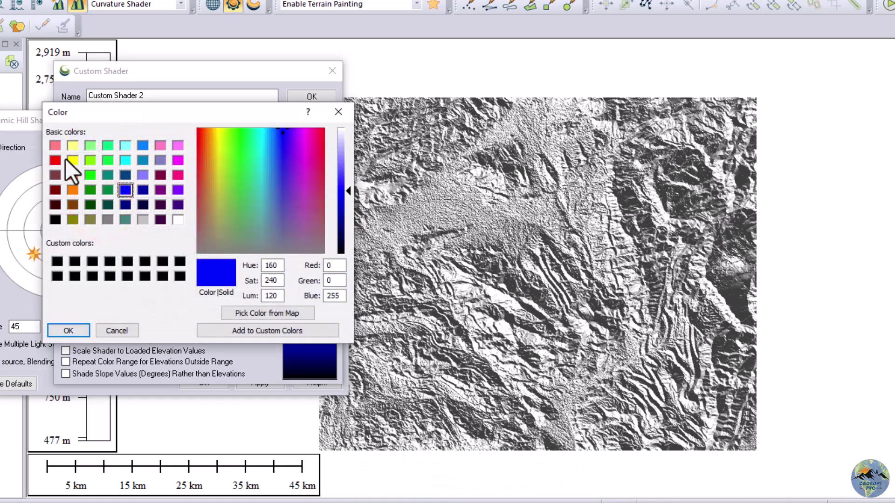
{"action": "left_click", "coordinate": [71, 162]}
{"action": "left_click", "coordinate": [82, 330]}
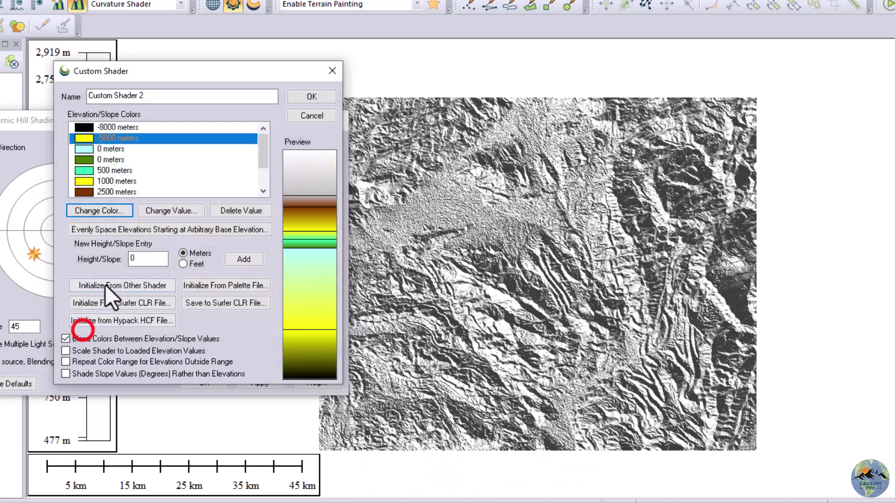
Change the light blue 0 meters entry of the custom shader to black
{"action": "left_click", "coordinate": [85, 149]}
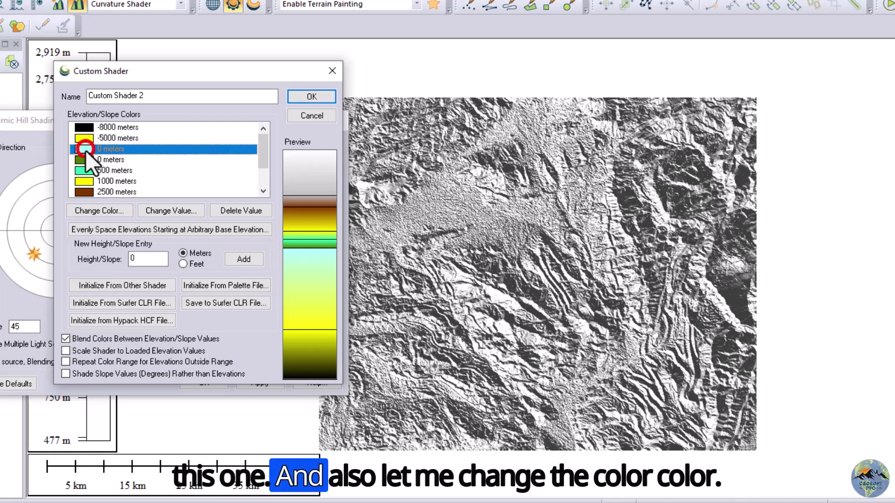
{"action": "left_click", "coordinate": [102, 210]}
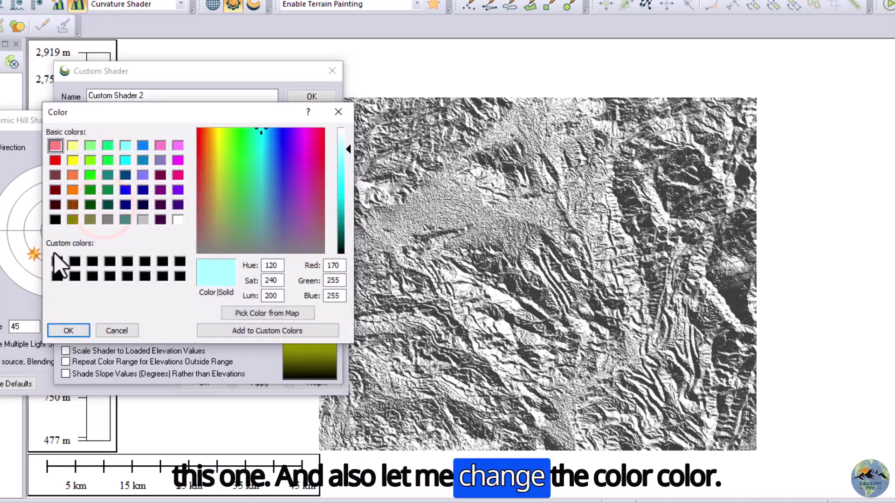
{"action": "left_click", "coordinate": [57, 260]}
{"action": "left_click", "coordinate": [61, 329]}
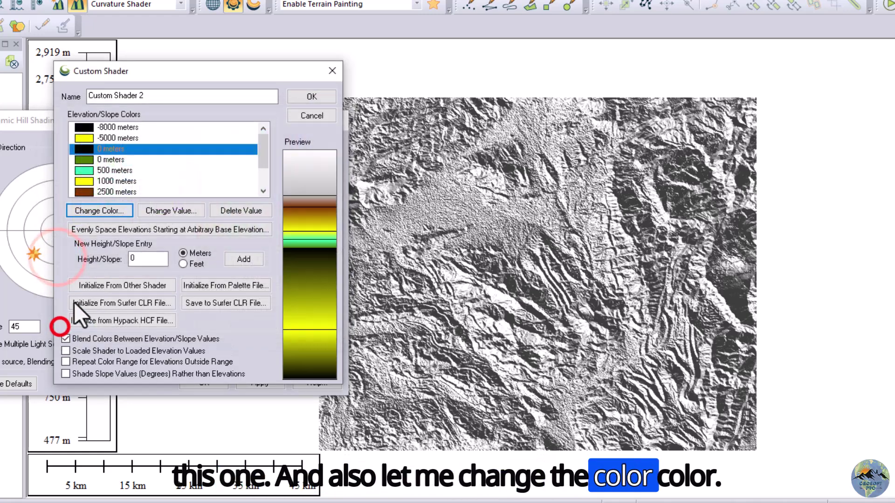
Change the color of the custom shader's 500 meters entry to purple
{"action": "left_click", "coordinate": [80, 159]}
{"action": "left_click", "coordinate": [84, 170]}
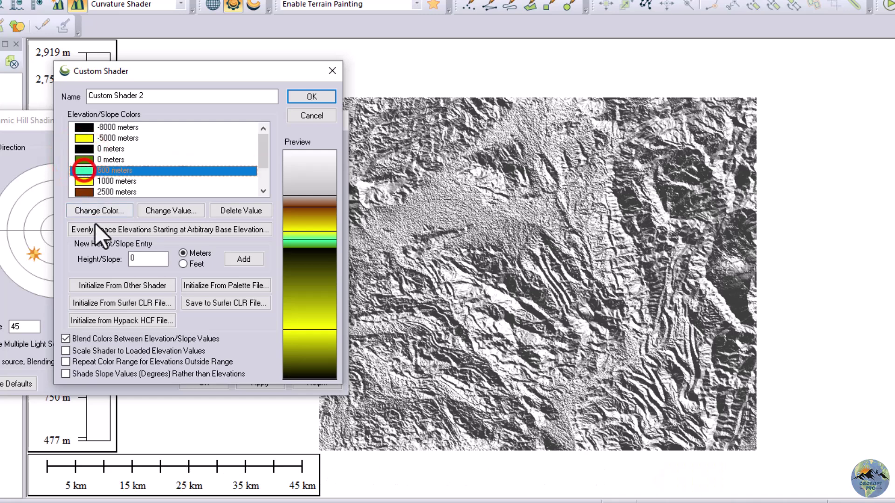
{"action": "left_click", "coordinate": [105, 210]}
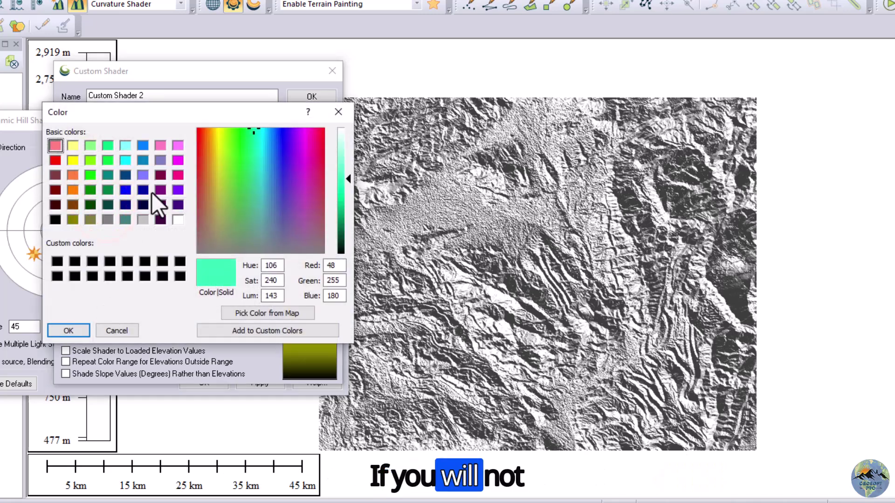
{"action": "left_click", "coordinate": [160, 190]}
{"action": "left_click", "coordinate": [63, 326]}
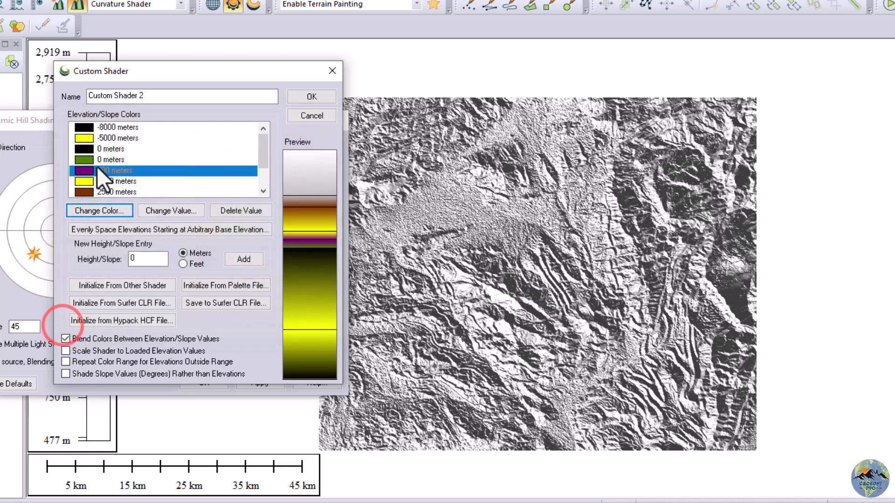
Change the gray elevation entry directly after 2500 meters in the custom shader to red and review the list of colors
{"action": "scroll", "coordinate": [97, 166], "scroll_direction": "down", "scroll_amount": 1}
{"action": "left_click", "coordinate": [99, 168]}
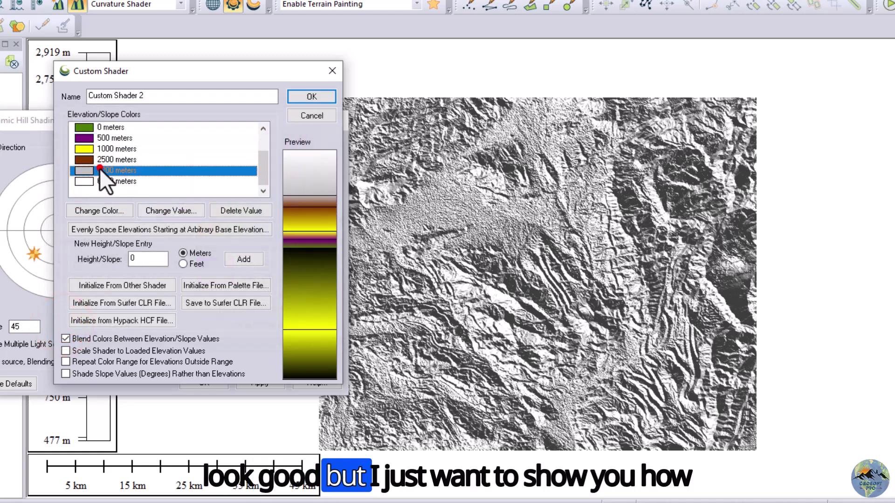
{"action": "left_click", "coordinate": [102, 212]}
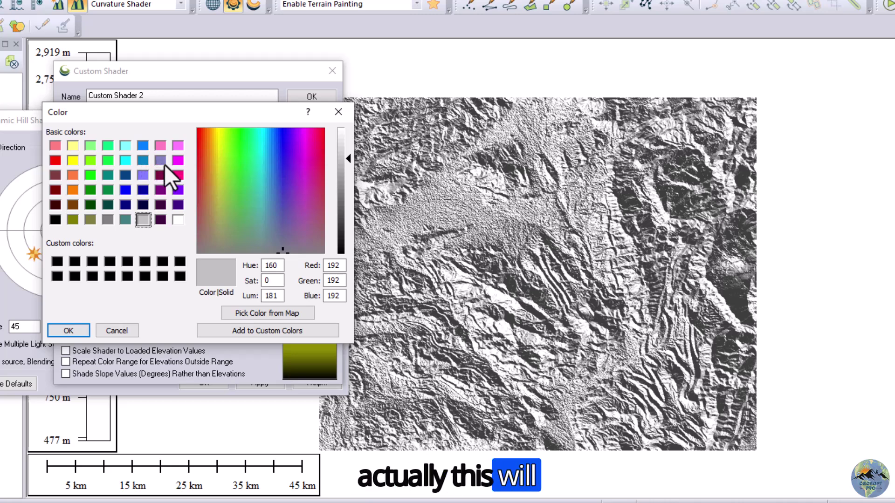
{"action": "left_click", "coordinate": [178, 174]}
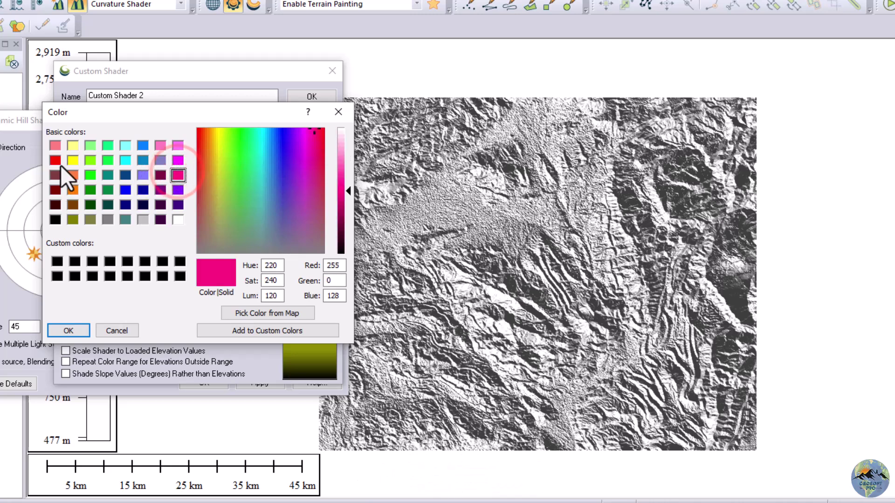
{"action": "left_click", "coordinate": [56, 161]}
{"action": "left_click", "coordinate": [83, 335]}
{"action": "left_click", "coordinate": [126, 172]}
{"action": "left_click", "coordinate": [121, 184]}
{"action": "scroll", "coordinate": [122, 186], "scroll_direction": "up", "scroll_amount": 1}
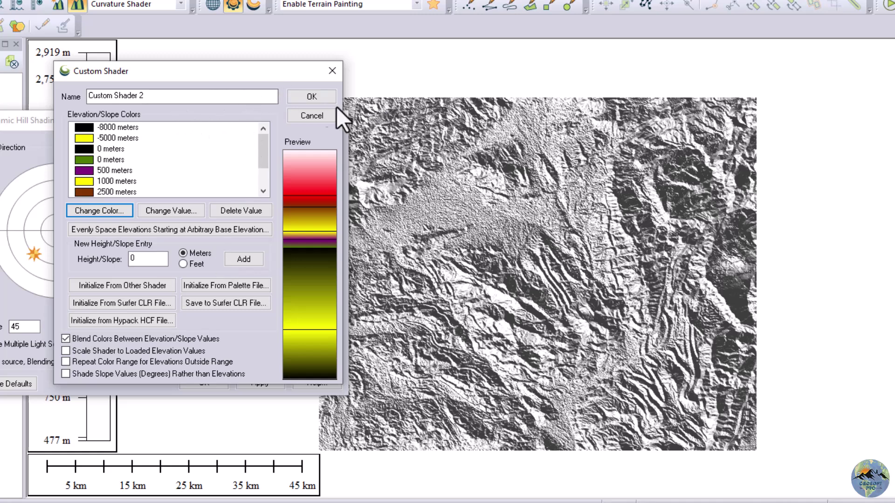
Save the custom shader, apply it to the terrain and inspect the recolored elevations
{"action": "left_click", "coordinate": [315, 98]}
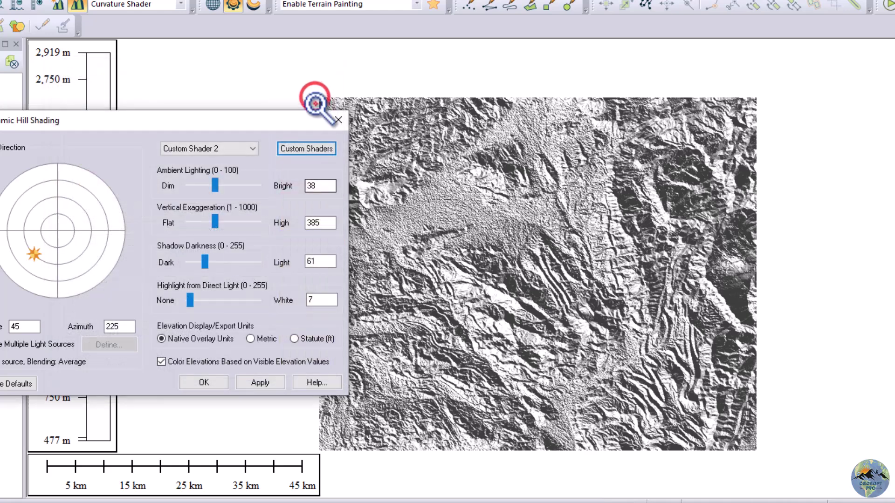
{"action": "left_click", "coordinate": [257, 382]}
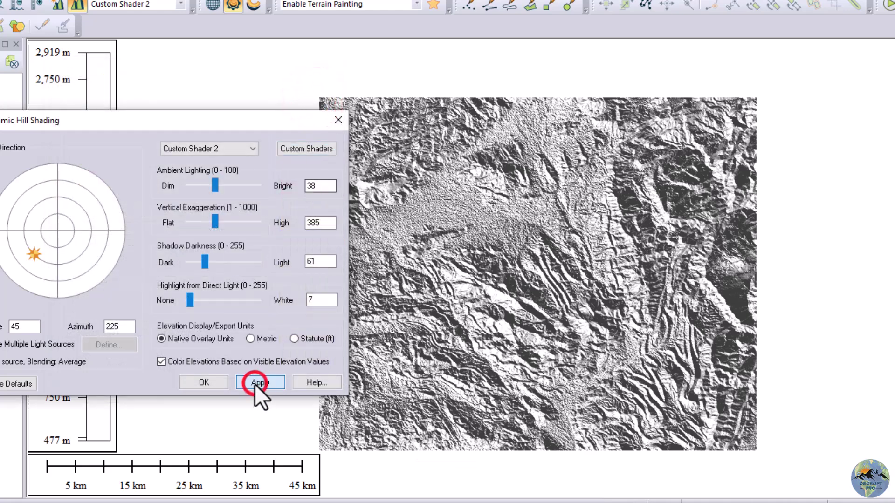
{"action": "scroll", "coordinate": [603, 339], "scroll_direction": "down", "scroll_amount": 1}
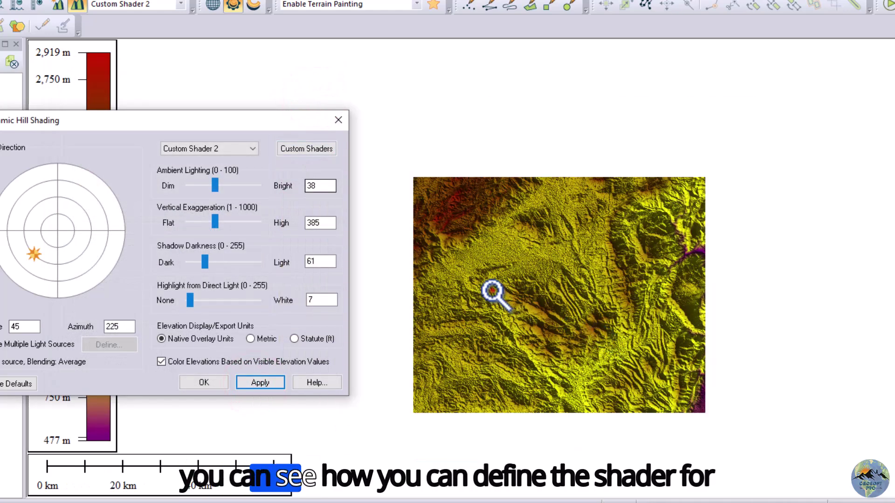
{"action": "scroll", "coordinate": [495, 295], "scroll_direction": "up", "scroll_amount": 1}
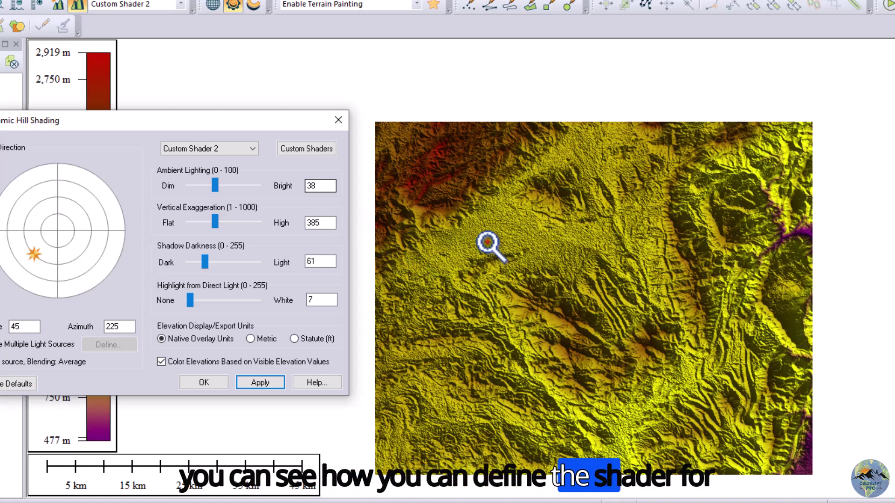
{"action": "scroll", "coordinate": [509, 240], "scroll_direction": "down", "scroll_amount": 1}
{"action": "scroll", "coordinate": [493, 285], "scroll_direction": "up", "scroll_amount": 1}
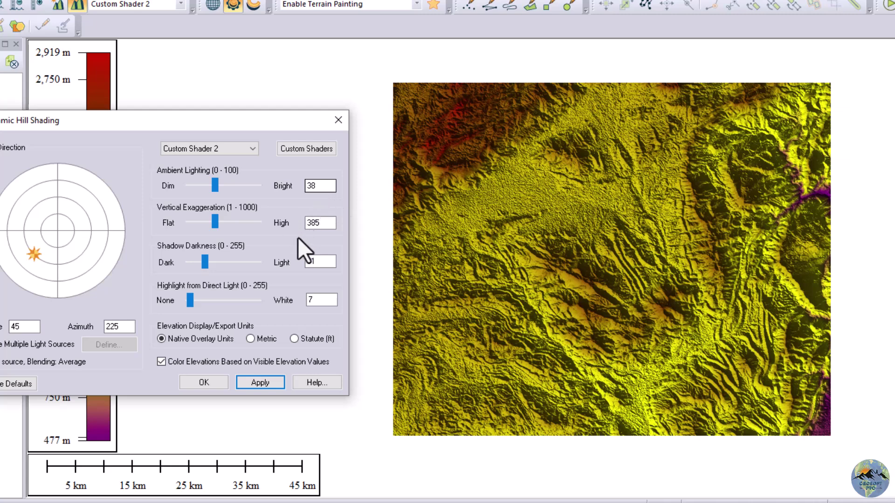
Restore the default light direction, ambient lighting, vertical exaggeration, shadow darkness and highlight settings of the hill shading
{"action": "left_click", "coordinate": [846, 82]}
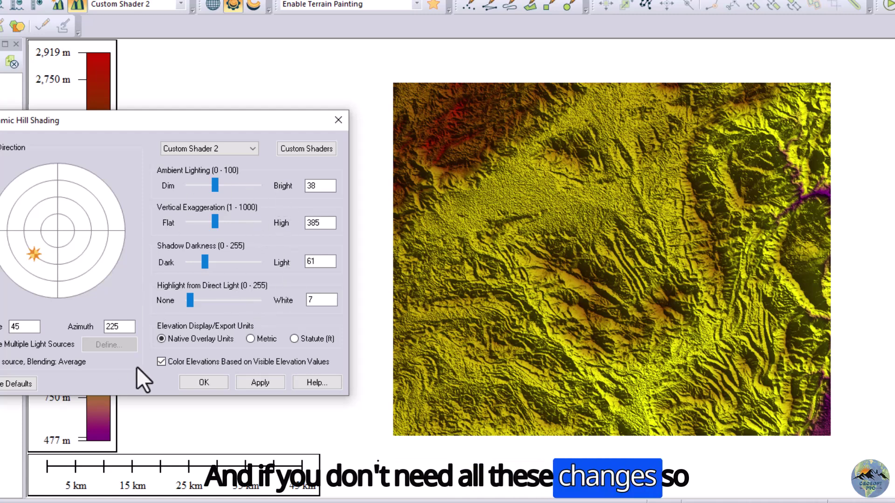
{"action": "left_click", "coordinate": [5, 385]}
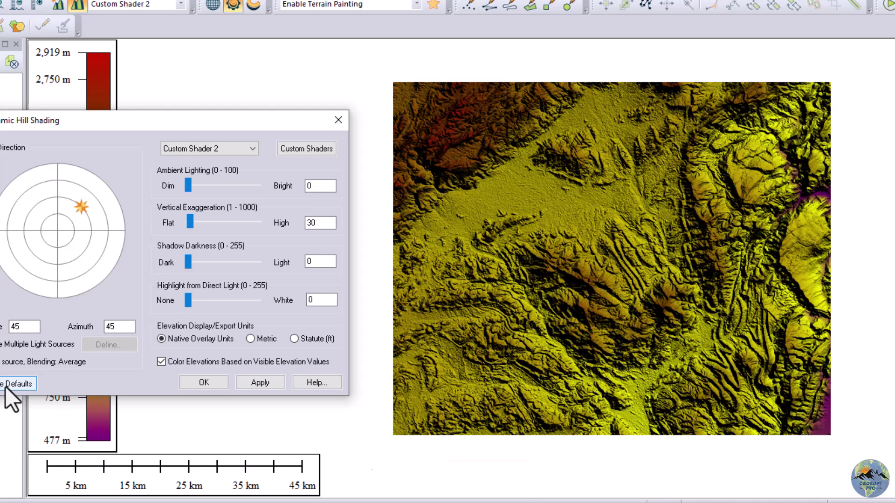
{"action": "left_click", "coordinate": [6, 385]}
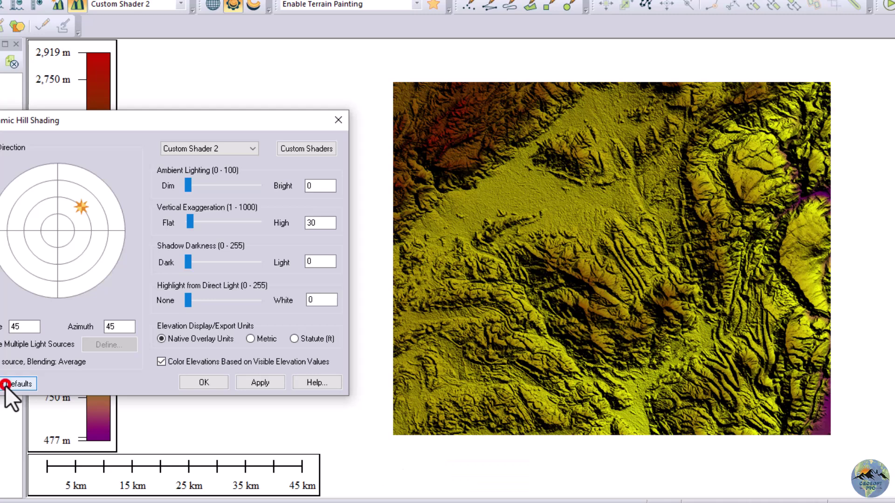
Switch the terrain to the Atlas Shader and inspect the recolored relief up close
{"action": "left_click", "coordinate": [192, 148]}
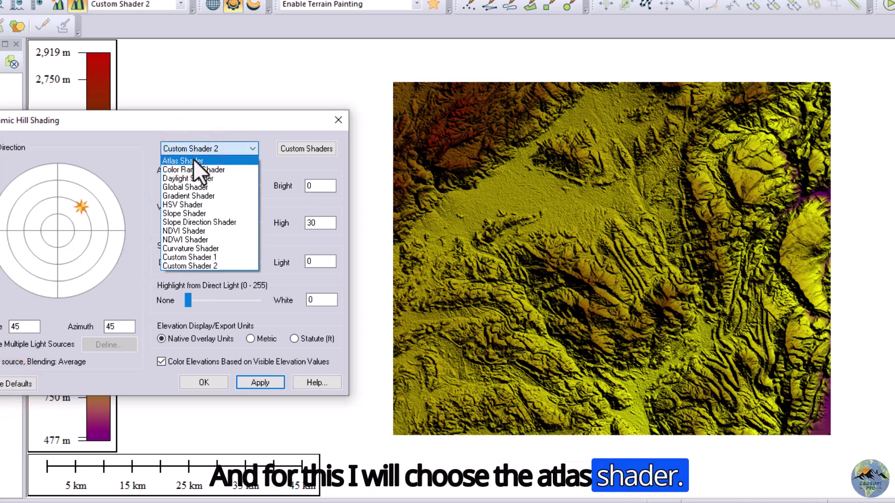
{"action": "left_click", "coordinate": [192, 161]}
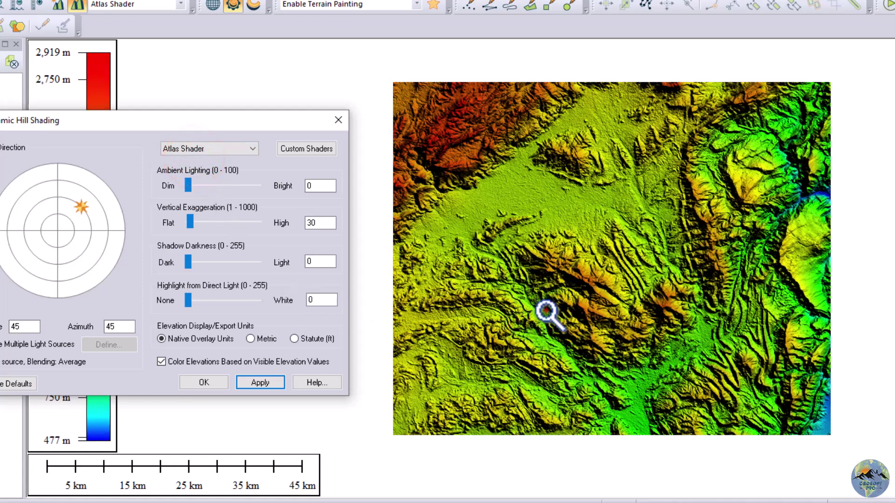
{"action": "left_click", "coordinate": [545, 311]}
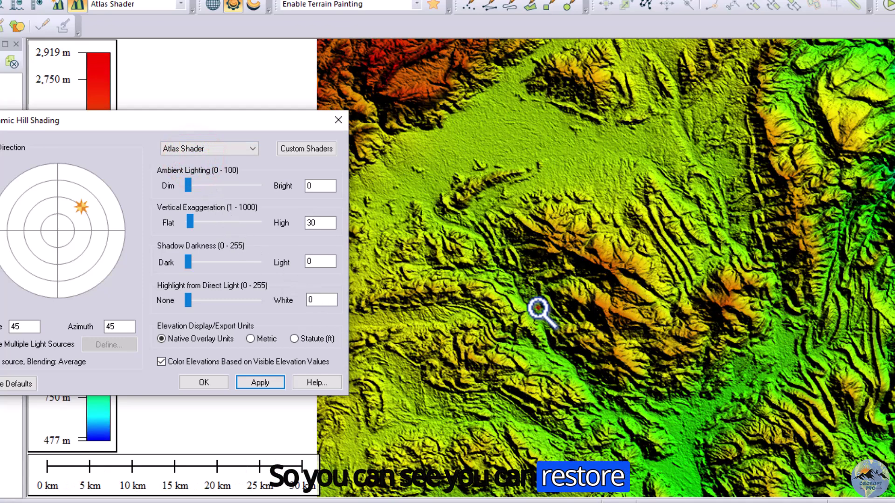
{"action": "right_click", "coordinate": [540, 309]}
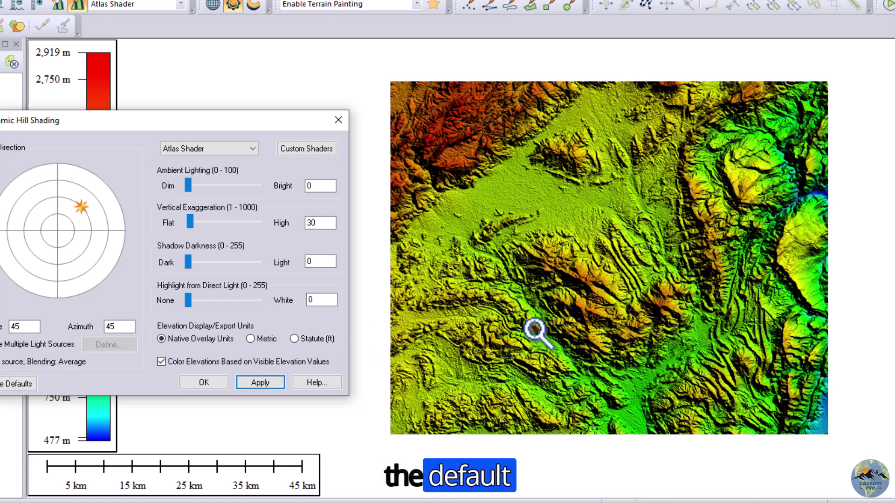